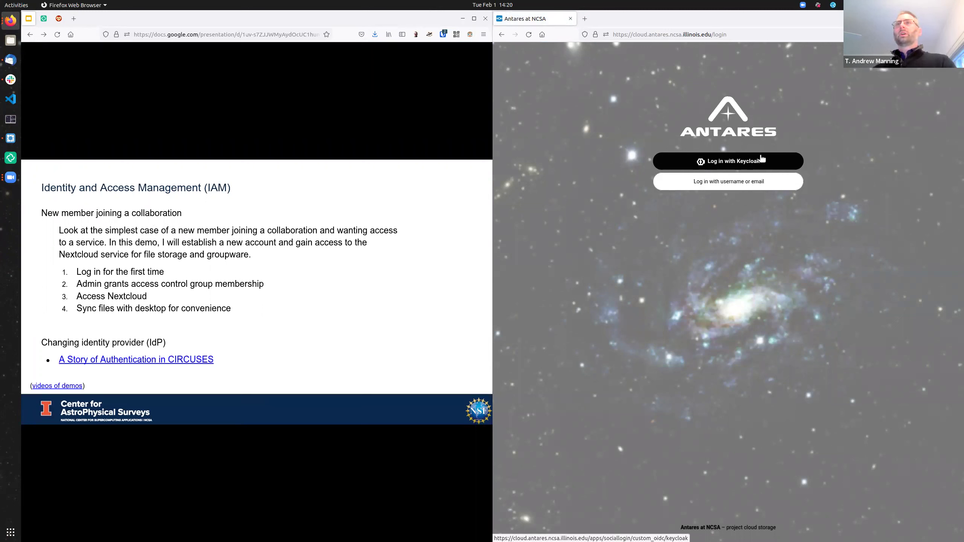
Start a Keycloak login to the Antares cloud and log on with ORCID as the CILogon identity provider
left_click(771, 163)
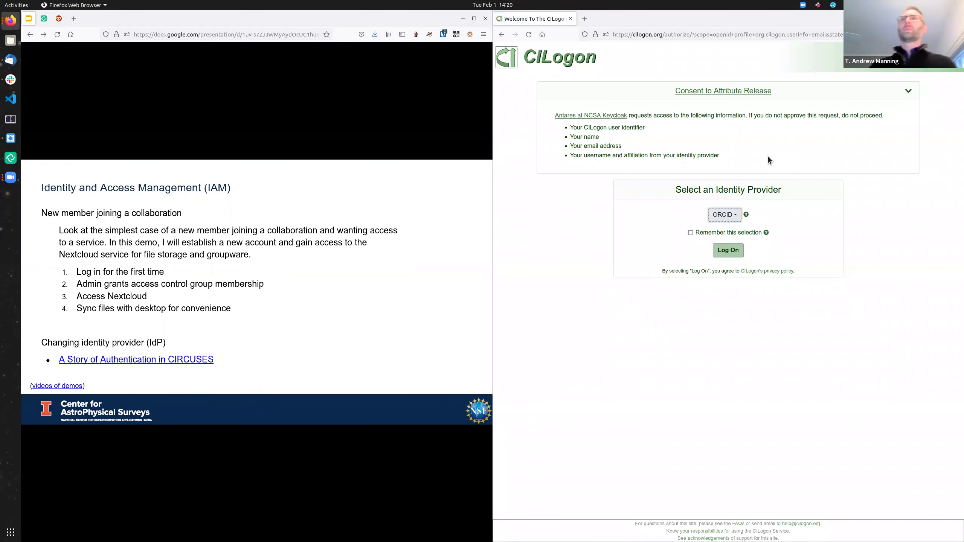
left_click(724, 214)
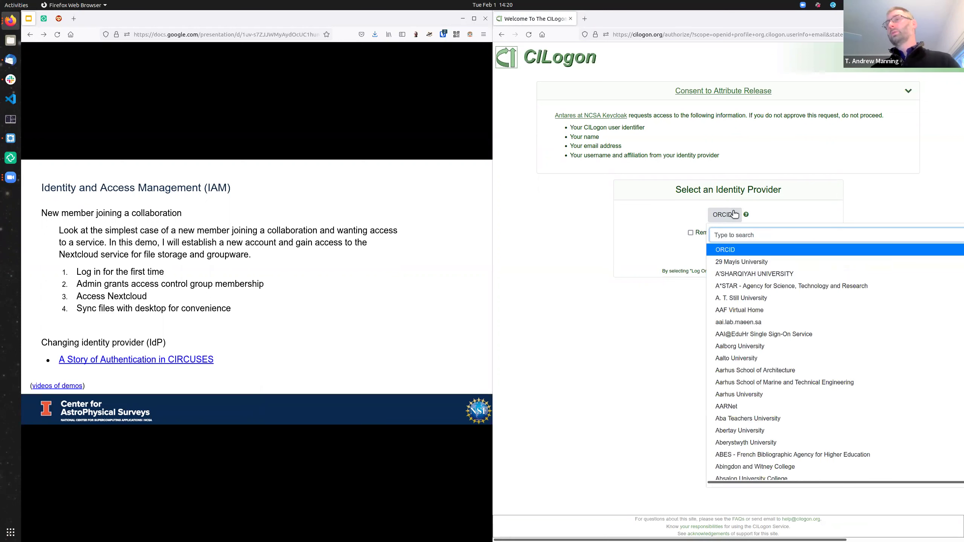
left_click(752, 250)
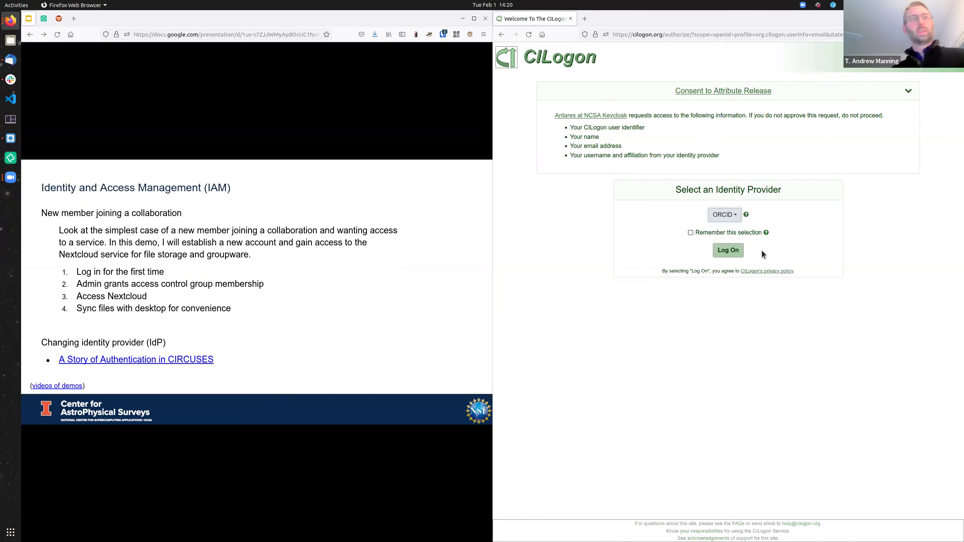
left_click(737, 249)
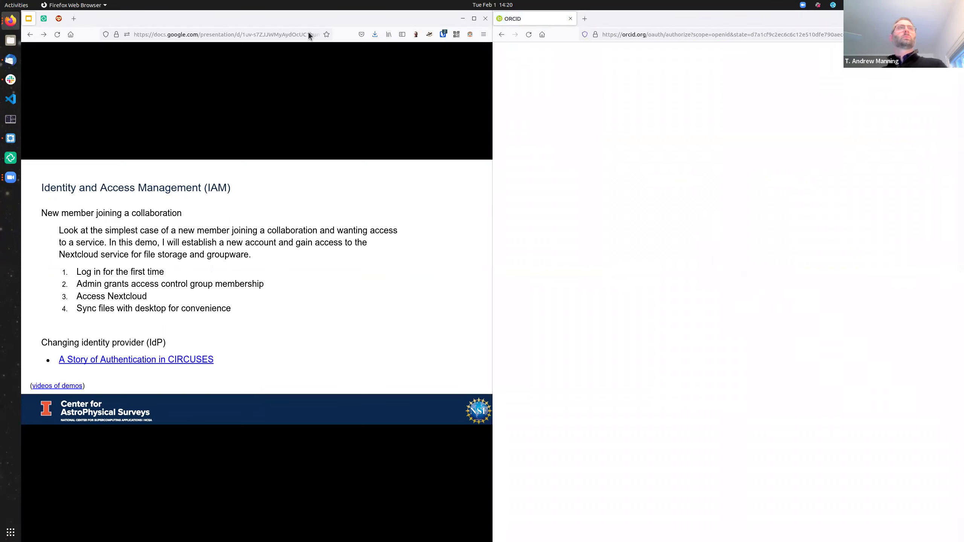
Open the Keycloak server at keycloak.antares.ncsa.illinois.edu in a new tab of the presentation's browser window
left_click(74, 22)
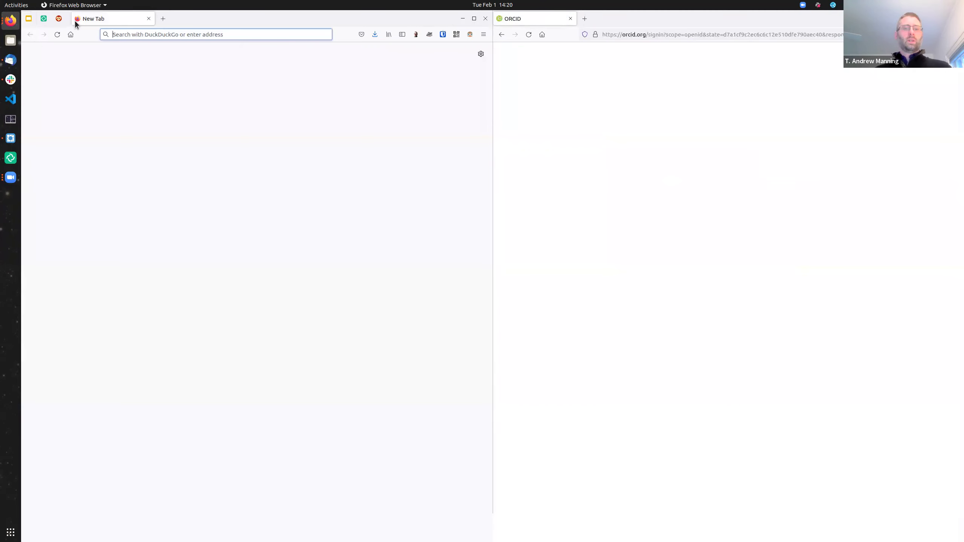
type("keycloak.spt3g.ncsa.illinois.edu/")
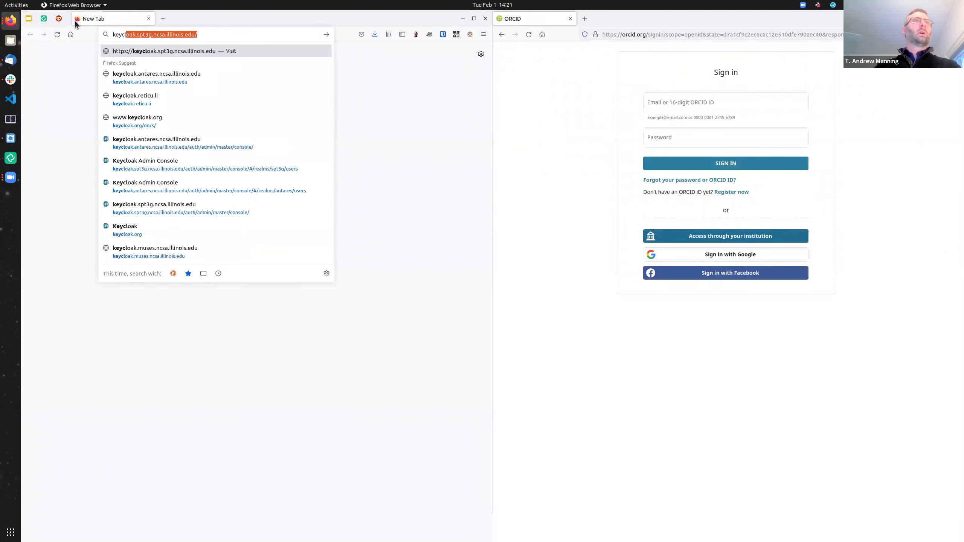
key("Down")
key("Return")
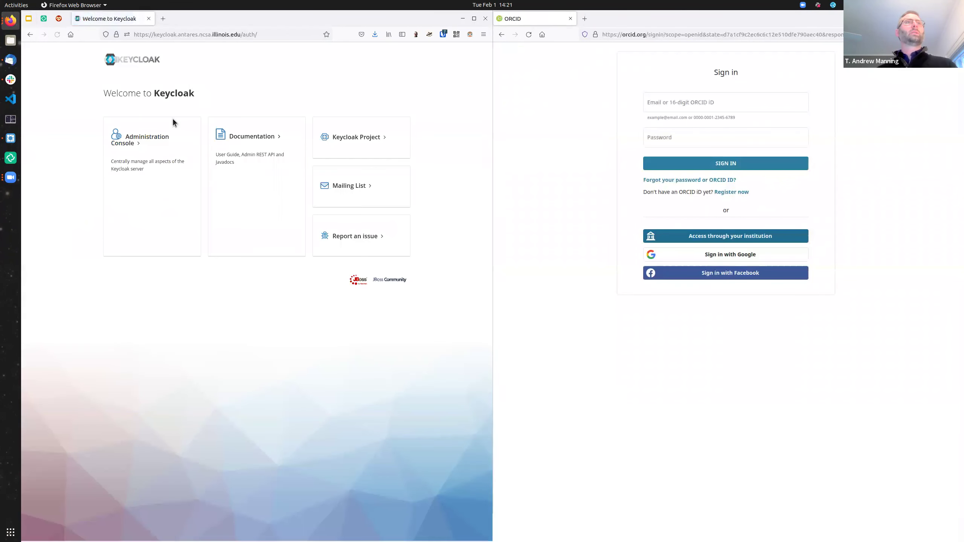
Sign in to the Keycloak Administration Console with the prefilled admin account and list all users of the Antares realm
left_click(138, 140)
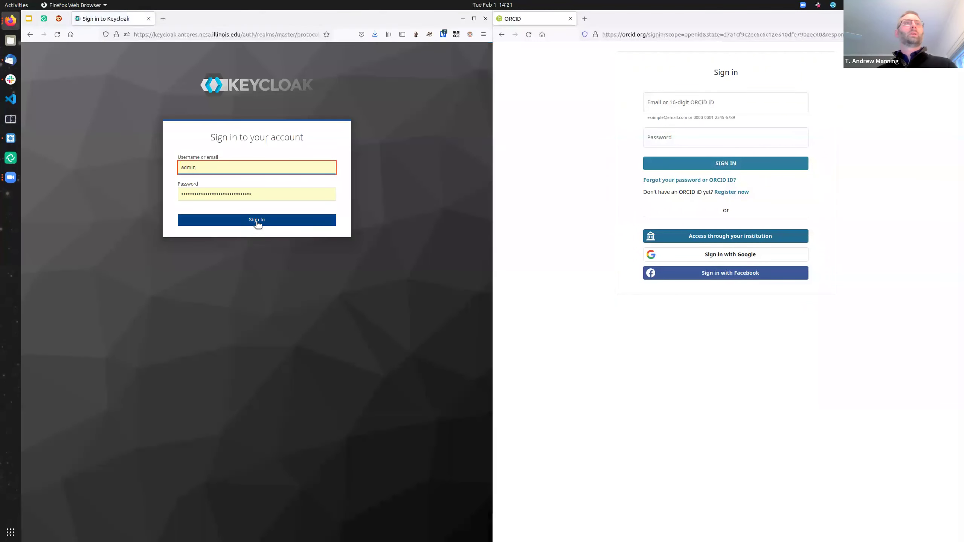
left_click(256, 222)
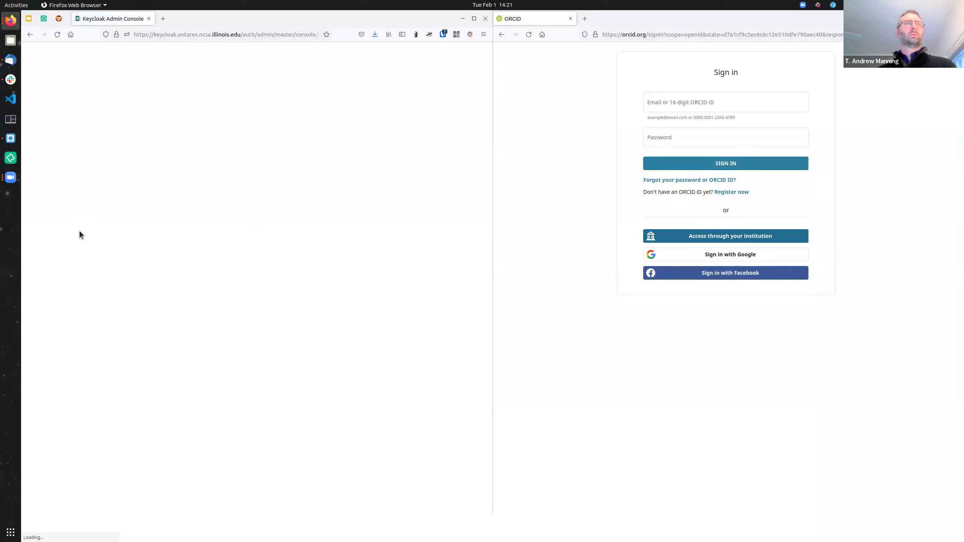
left_click(63, 224)
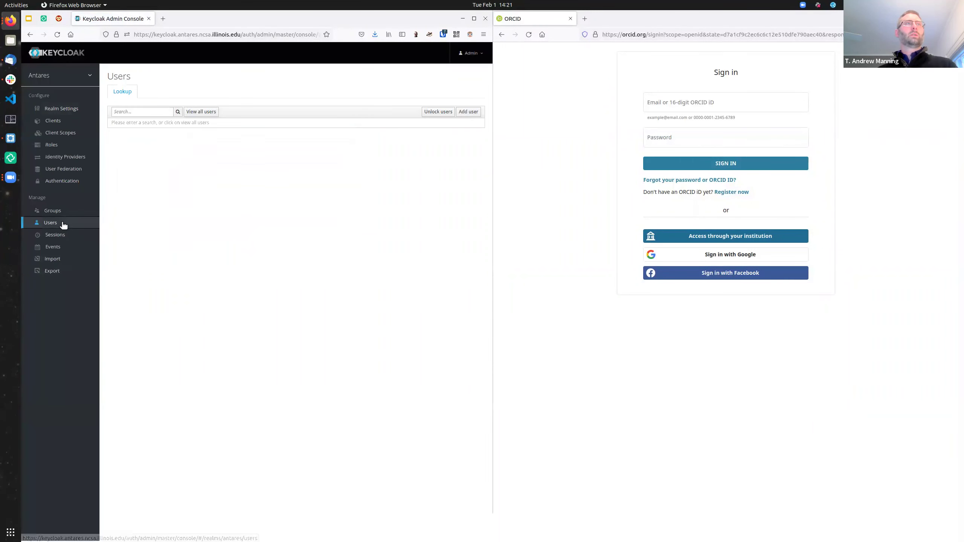
left_click(201, 112)
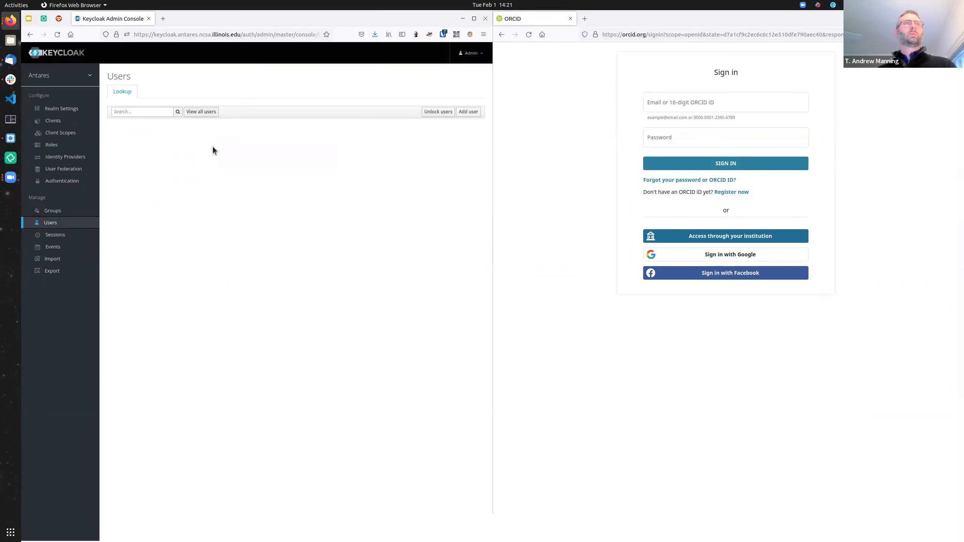
Sign in to ORCID using the saved e-mail and account password
left_click(723, 105)
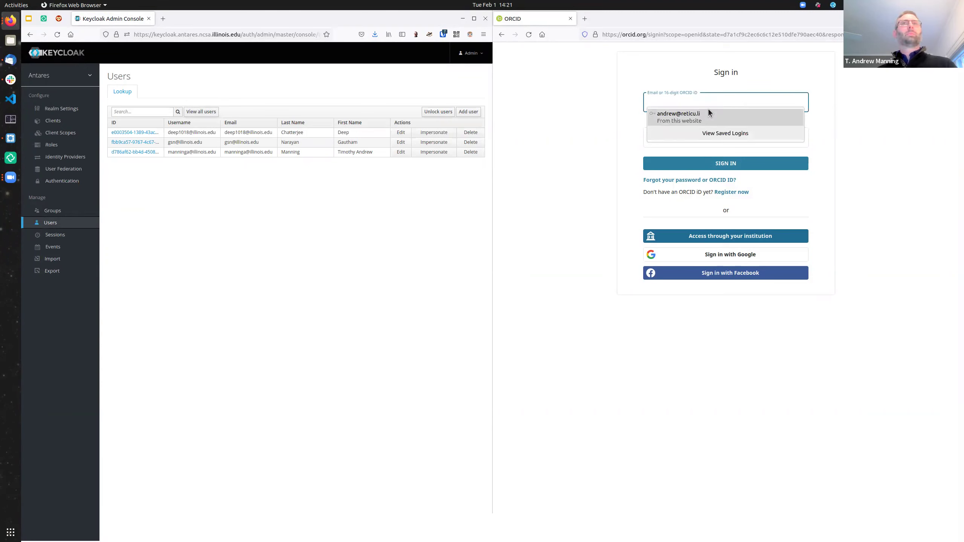
left_click(708, 114)
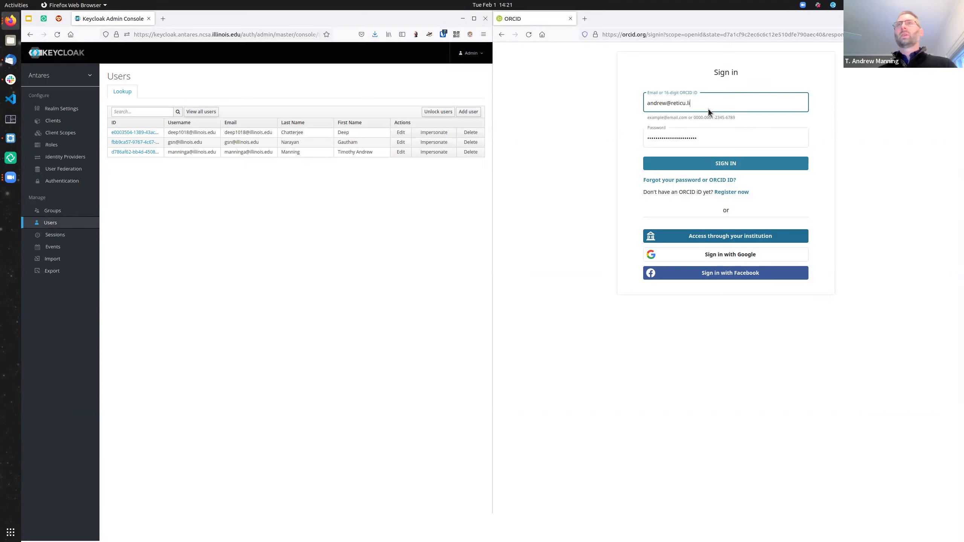
left_click(717, 163)
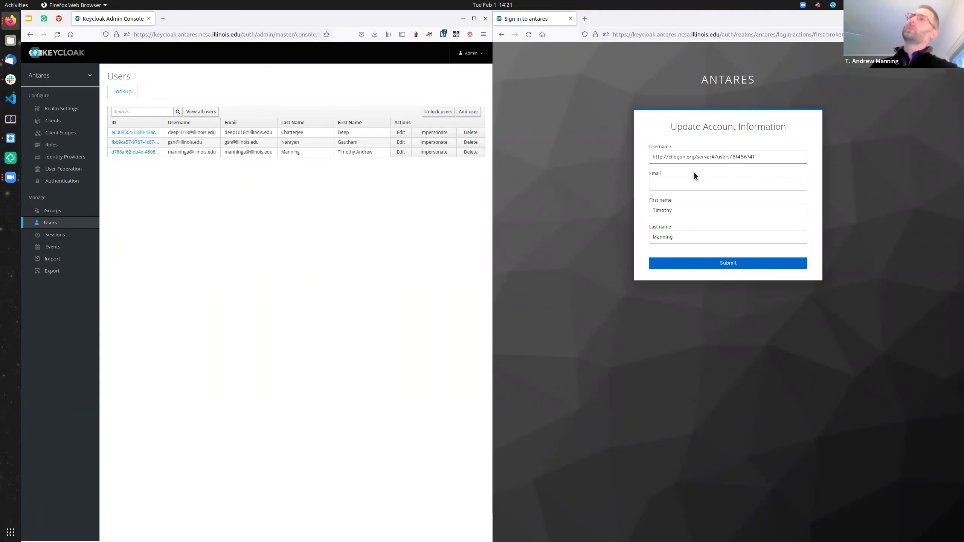
Replace the username with the account's e-mail address and fill in the same address as the e-mail in the Antares account form
left_click(767, 155)
triple_click(766, 156)
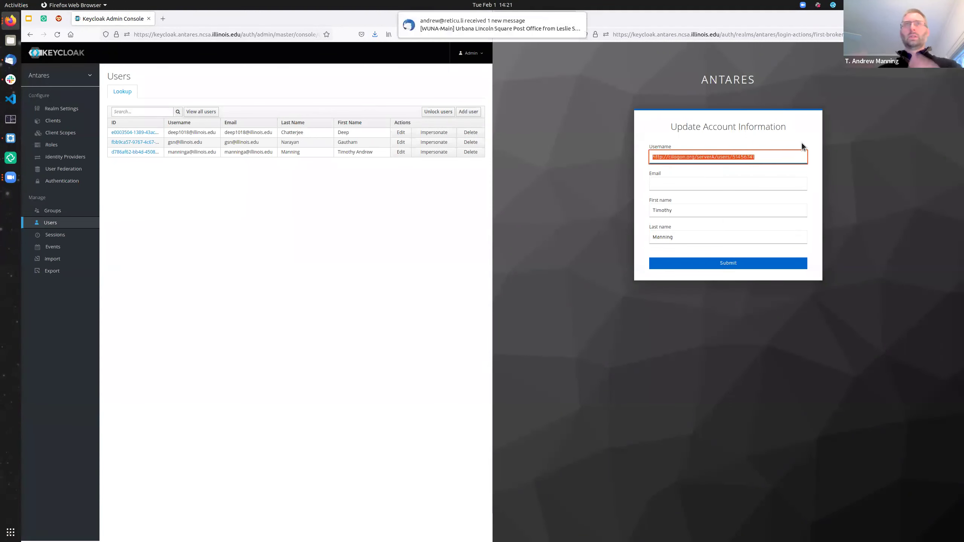
type("andrew")
key("Down")
key("Tab")
type("a")
key("Down")
key("Tab")
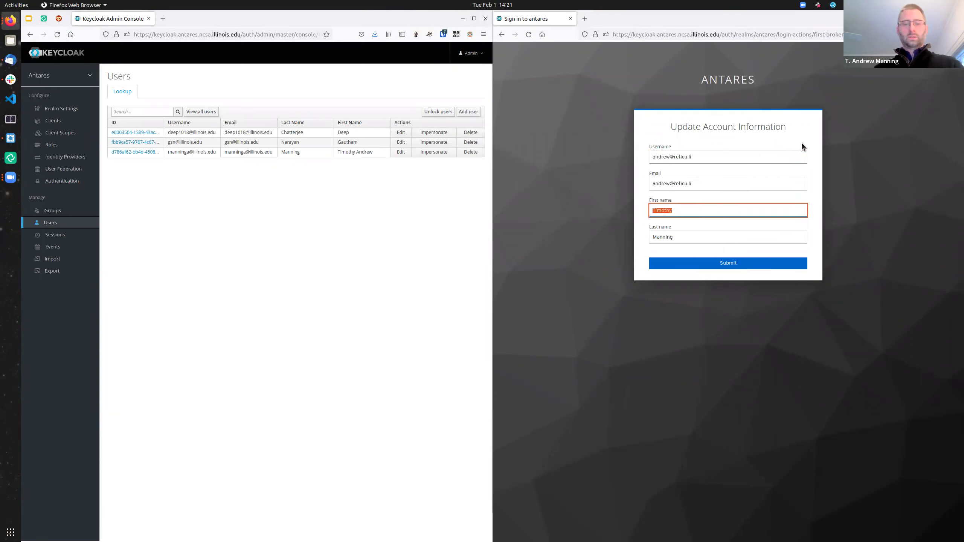
Replace the first name with the member's preferred one and submit the account information
type("T")
key("Down")
key("Tab")
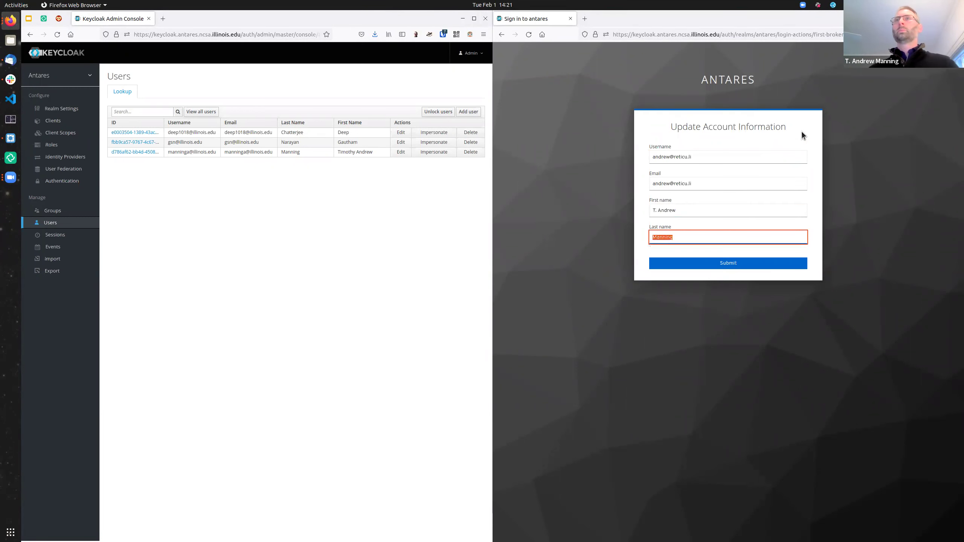
left_click(754, 262)
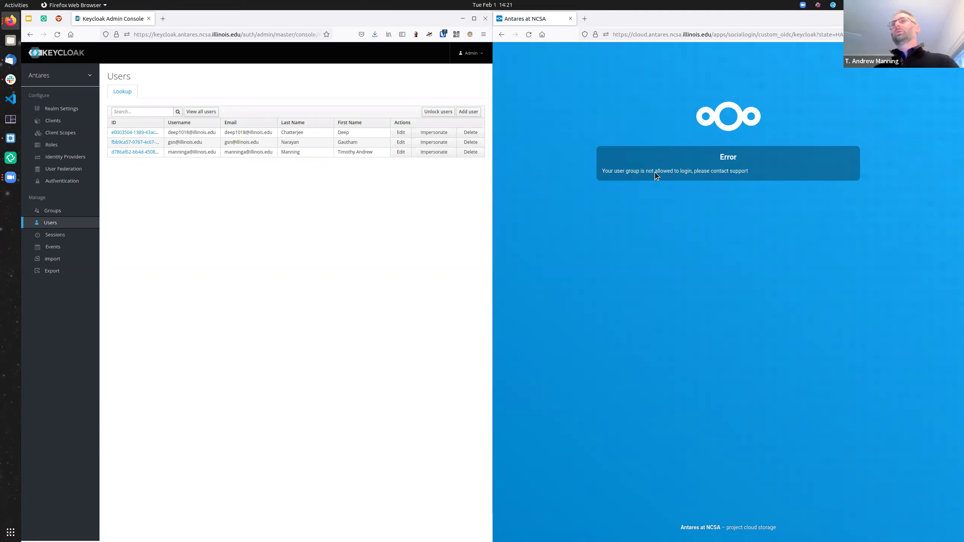
Refresh the full Keycloak user list, open the newly created member, and assign the antares realm role
left_click(197, 112)
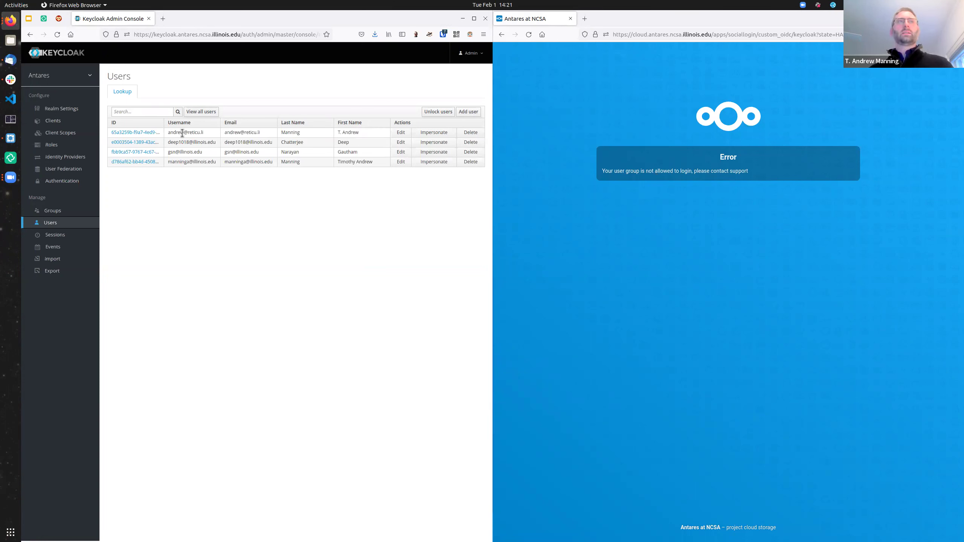
left_click(153, 133)
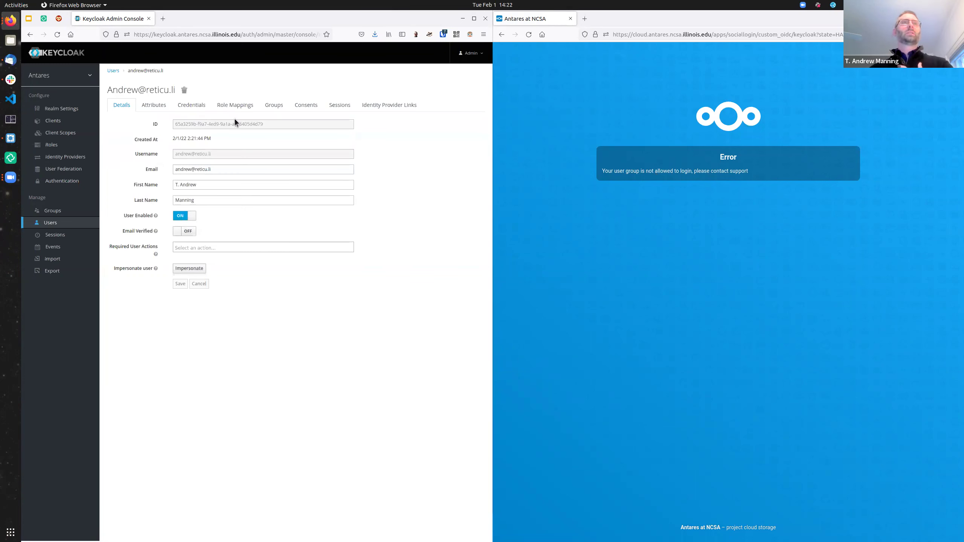
left_click(237, 106)
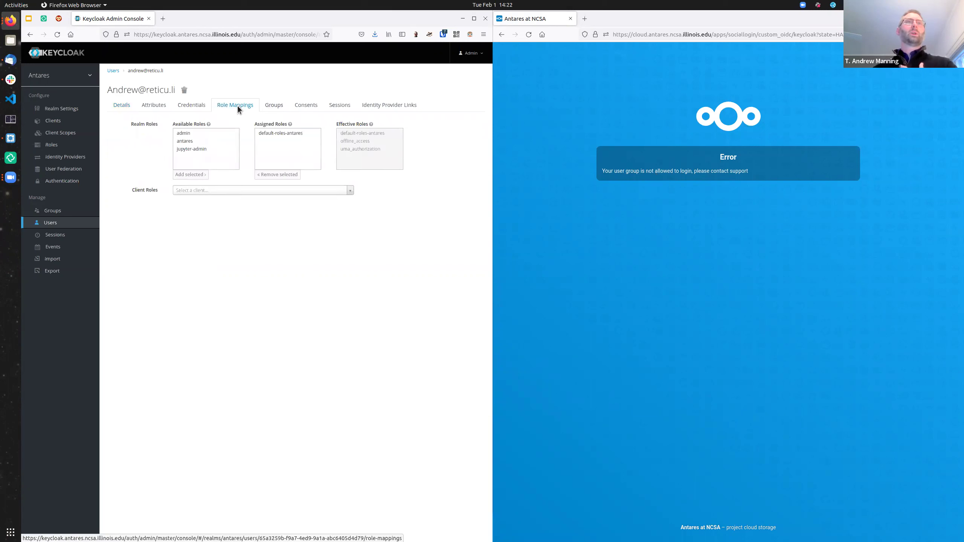
left_click(185, 142)
left_click(196, 174)
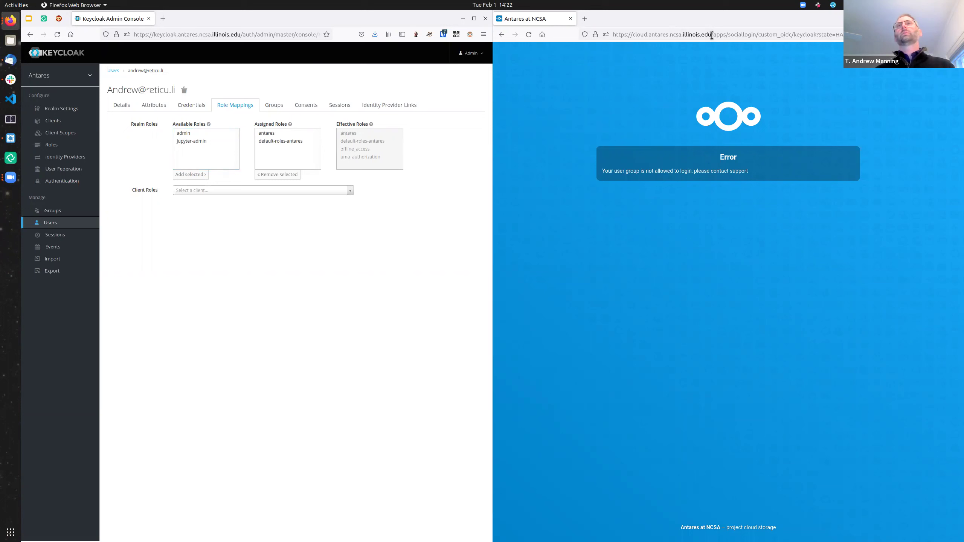
Return to the root address of the Antares cloud, log in with Keycloak again, and reload the resulting page
left_click_drag(711, 35, 718, 55)
key("BackSpace")
key("Return")
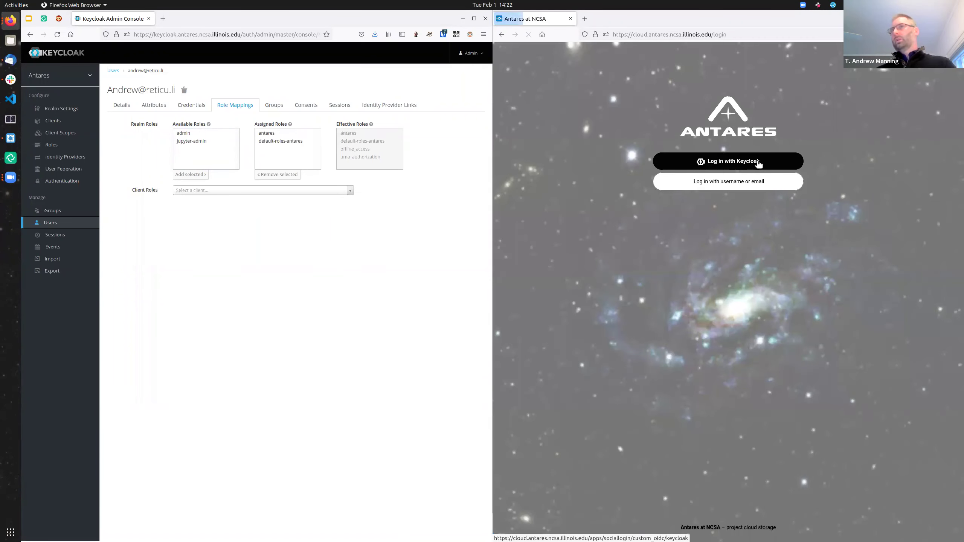
left_click(758, 162)
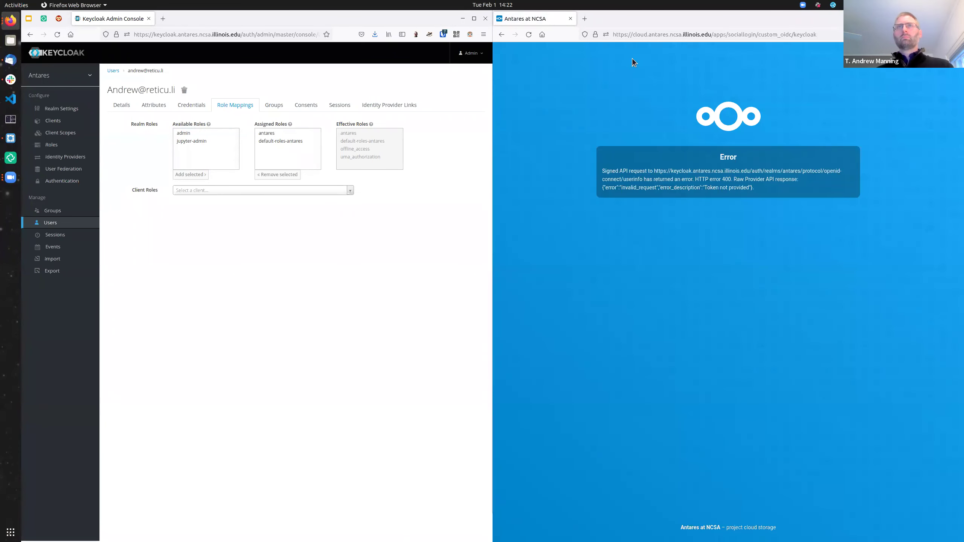
left_click(531, 33)
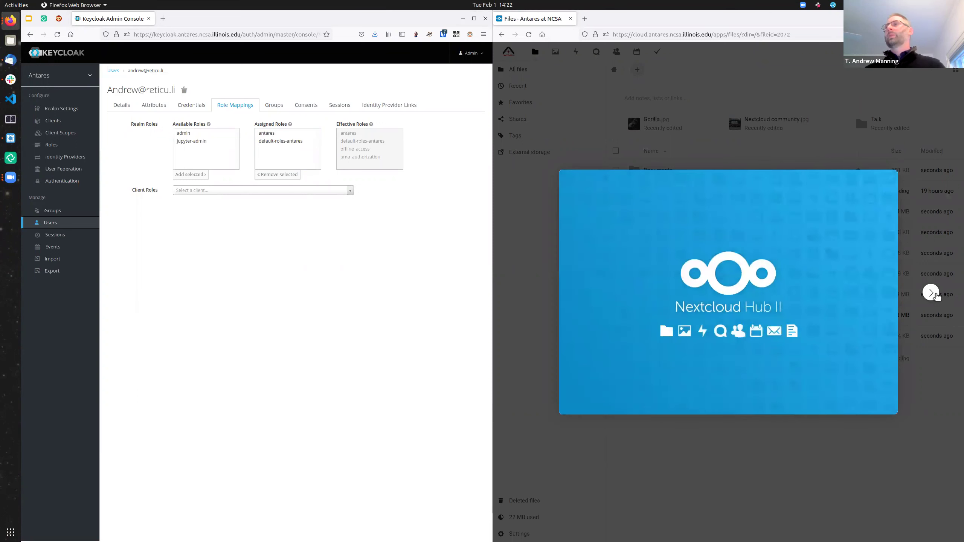
Dismiss the Nextcloud Hub II introduction, and close the Nextcloud files page and the Keycloak admin console
left_click(949, 69)
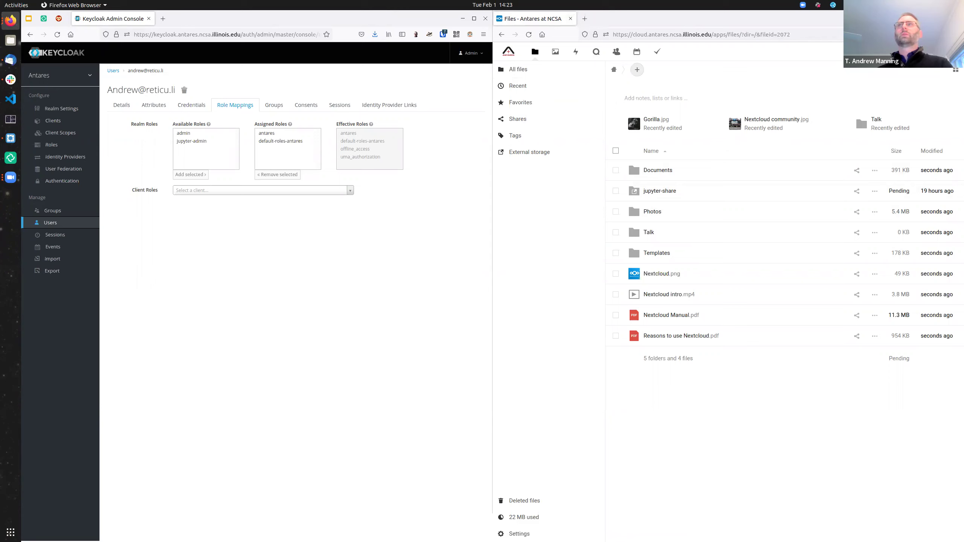
key("ctrl+w")
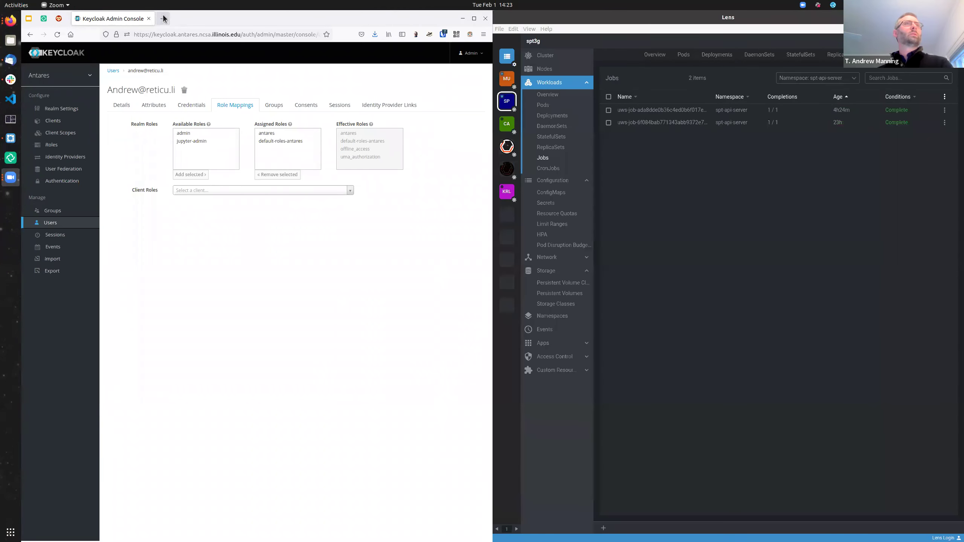
left_click(149, 18)
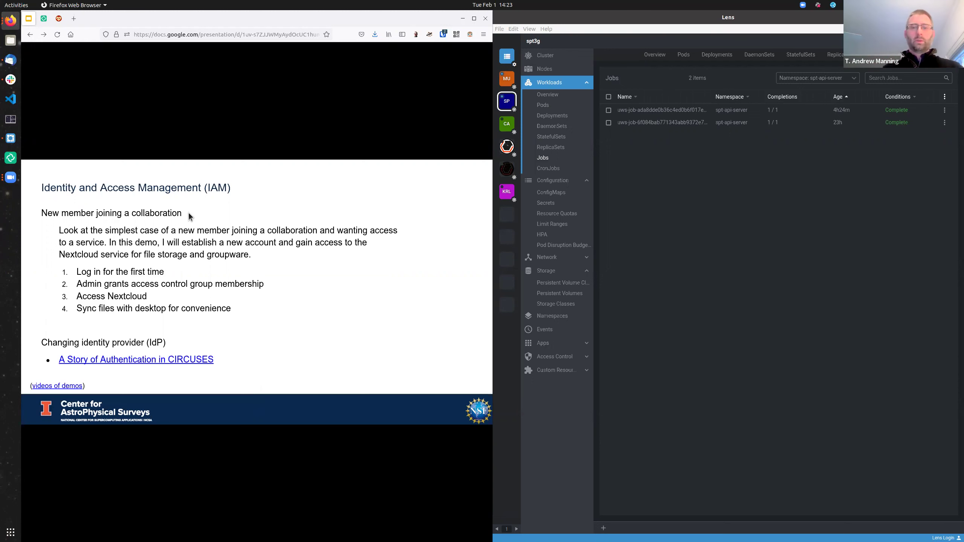
Open musesframework.io in a new private browser window
key("ctrl+shift+p")
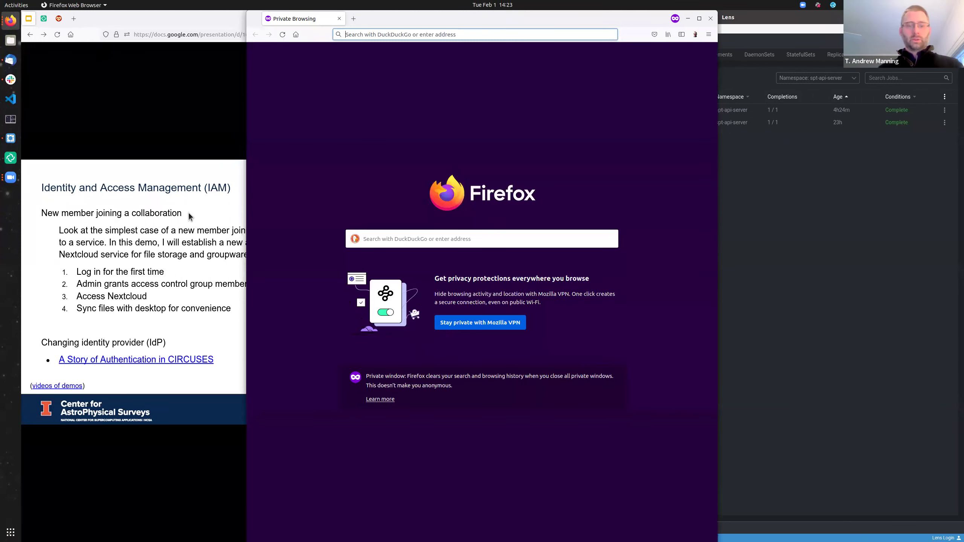
type("musesframework.io/")
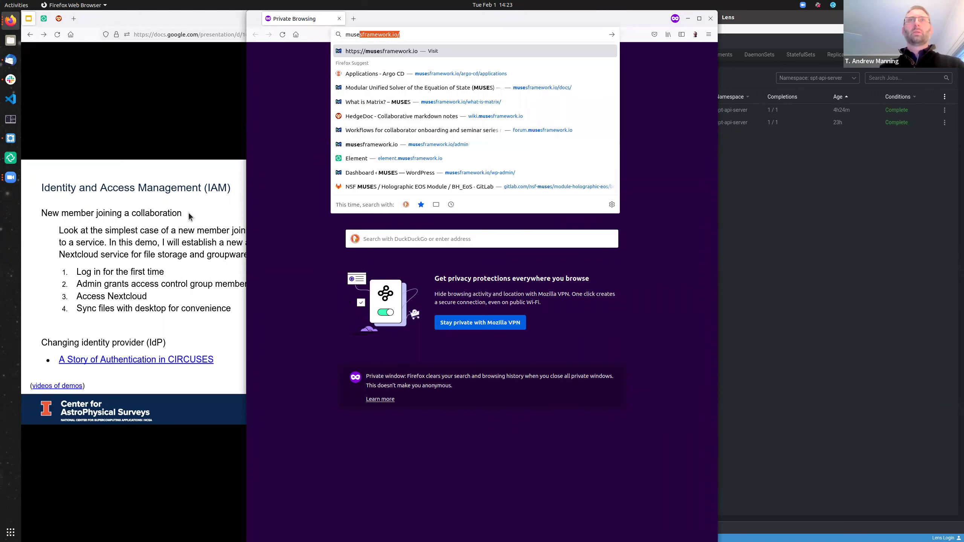
key("Return")
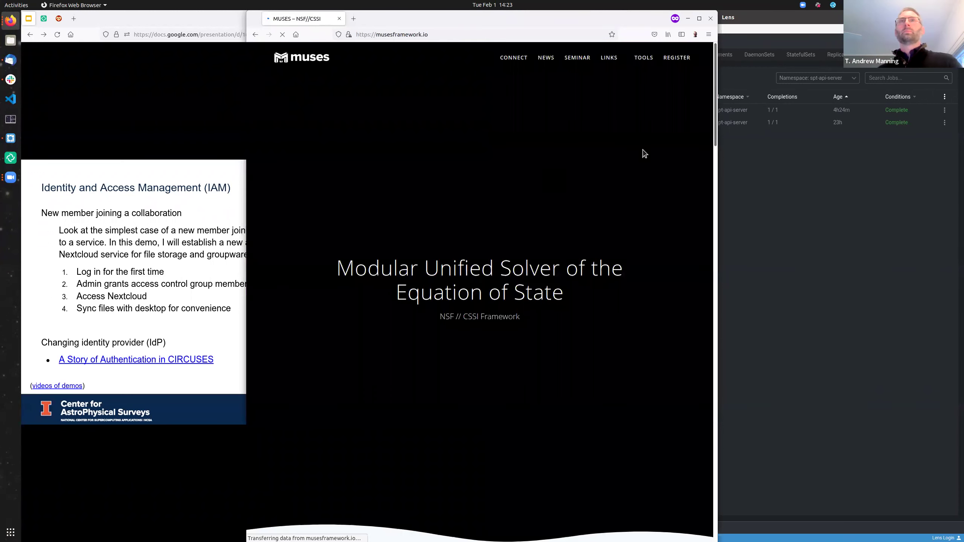
Review the request form for joining the MUSES collaboration from the Registration page, and close the private window
left_click(670, 61)
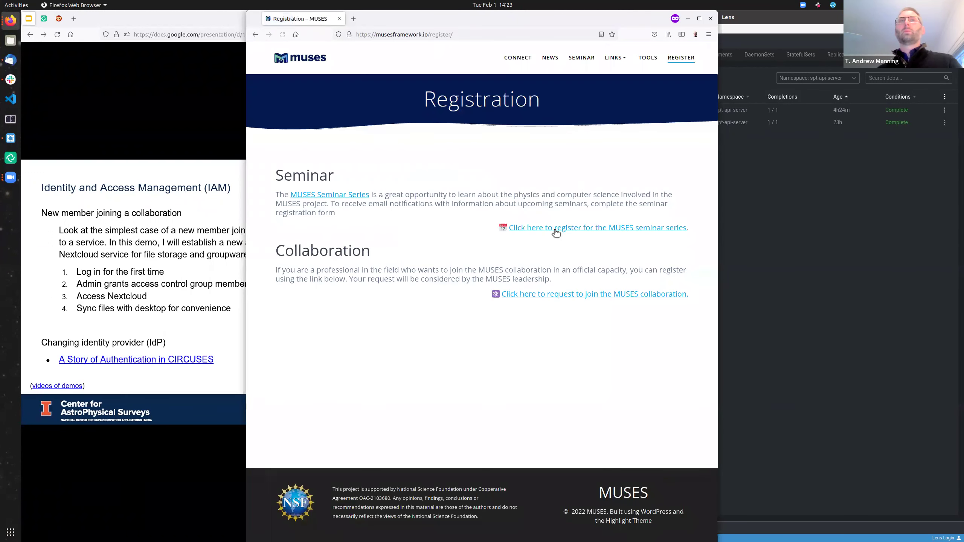
left_click(533, 296)
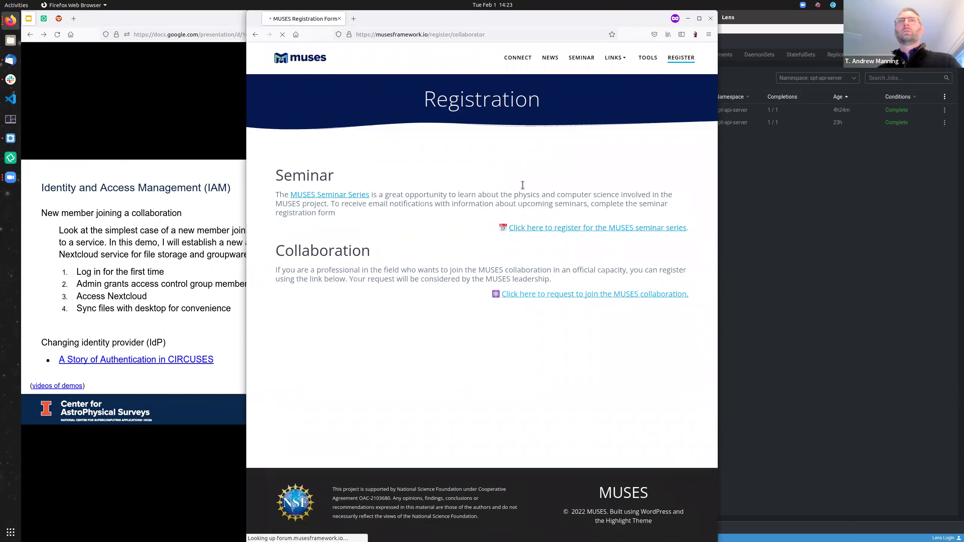
scroll(535, 290, "down", 3)
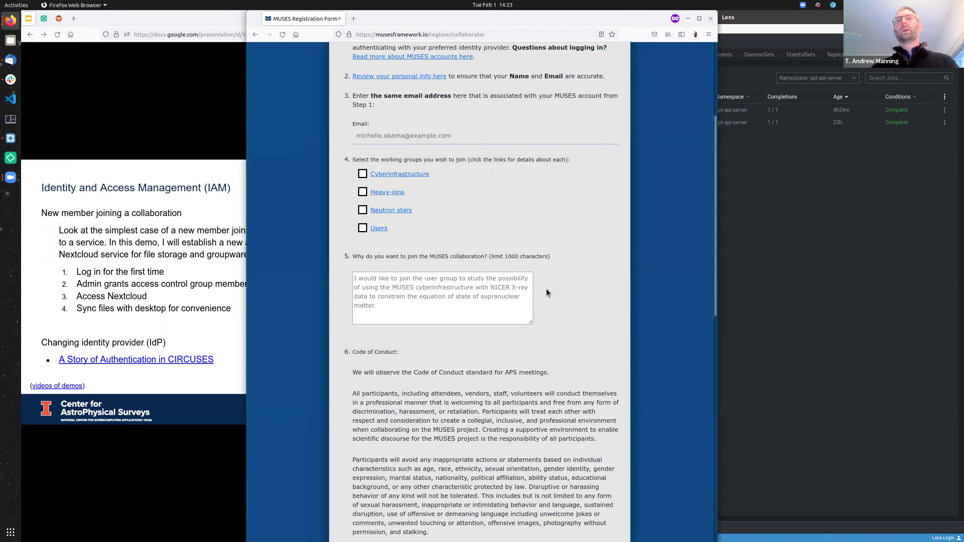
left_click(338, 19)
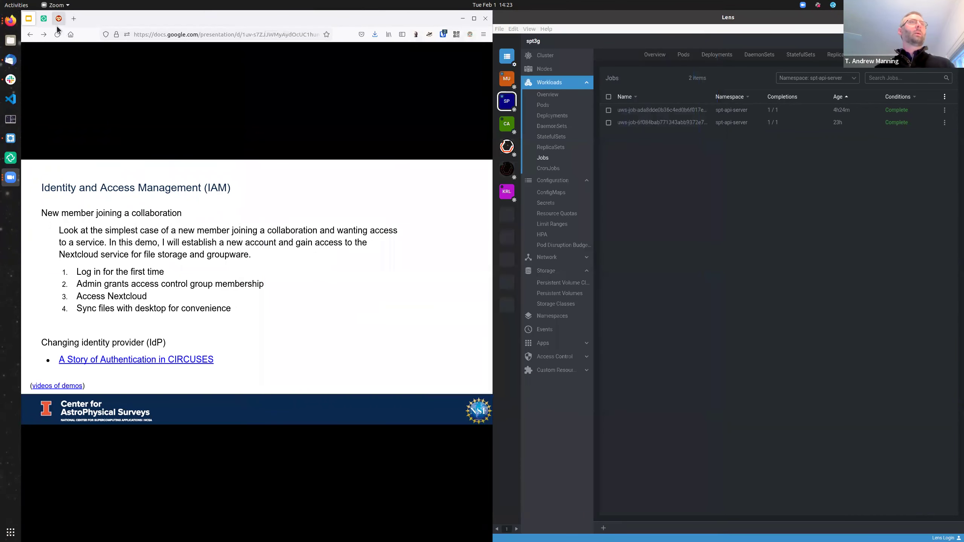
Maximize the browser window and open the linked note "A Story of Authentication in CIRCUSES" from the slide, checking its address
left_click(475, 19)
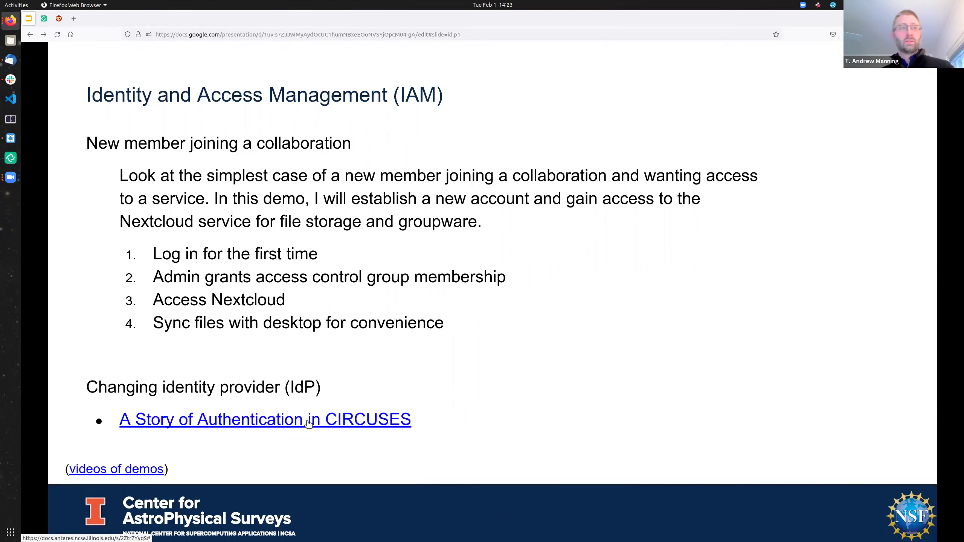
left_click(308, 421)
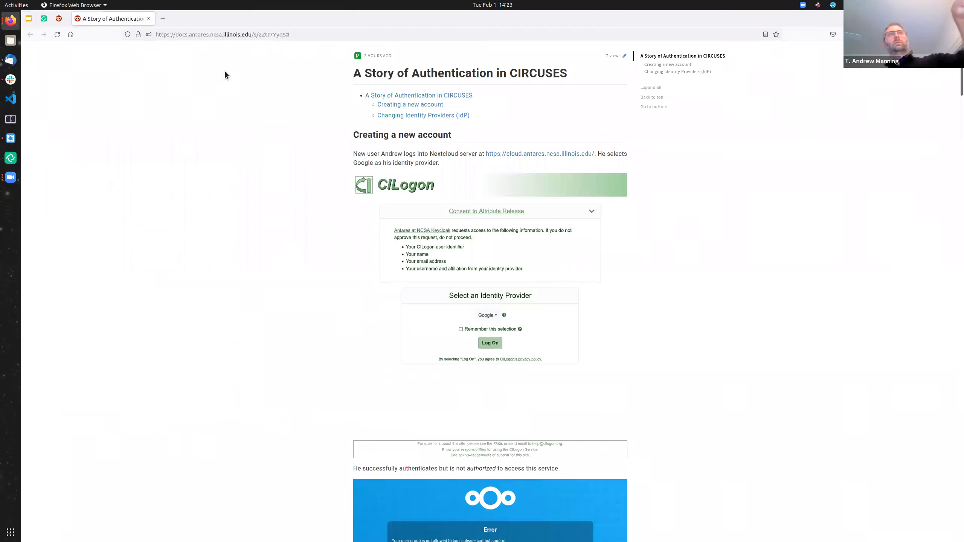
left_click(210, 36)
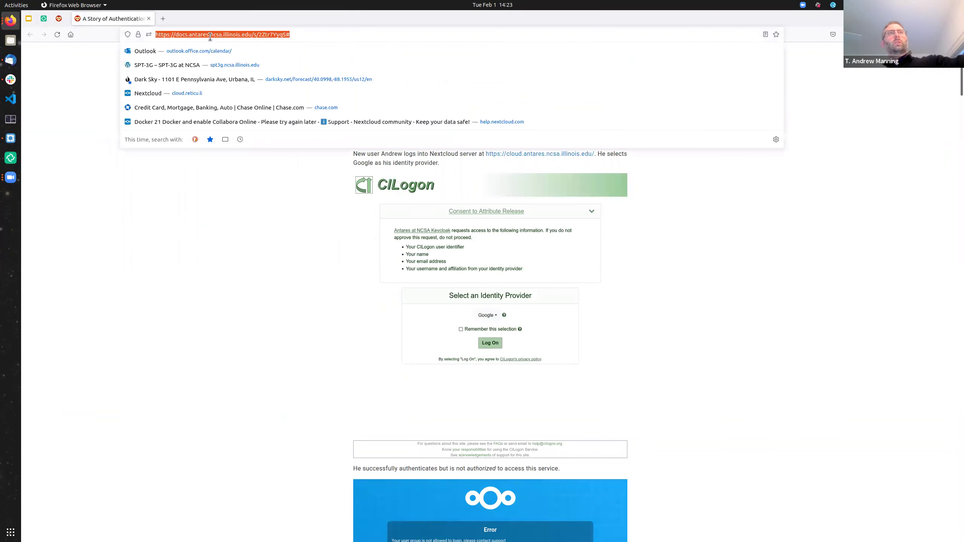
left_click(230, 227)
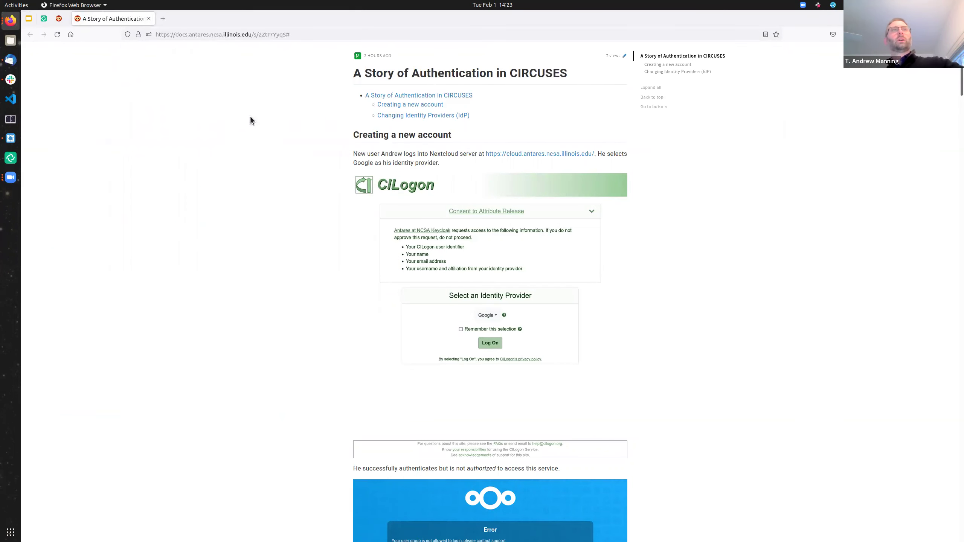
View the note's source in the HedgeDoc editor, reopen its published version, and close the editor page
left_click(624, 56)
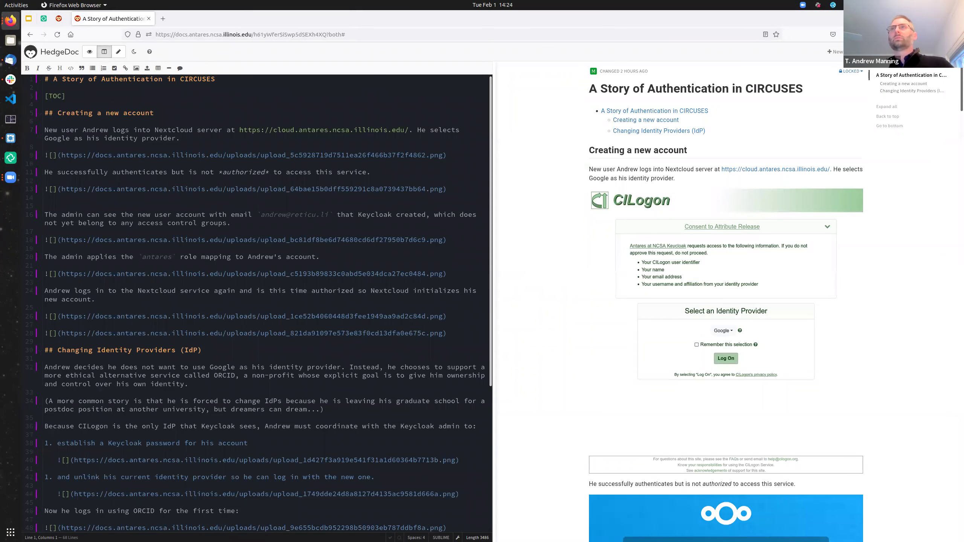
left_click(834, 52)
left_click(149, 18)
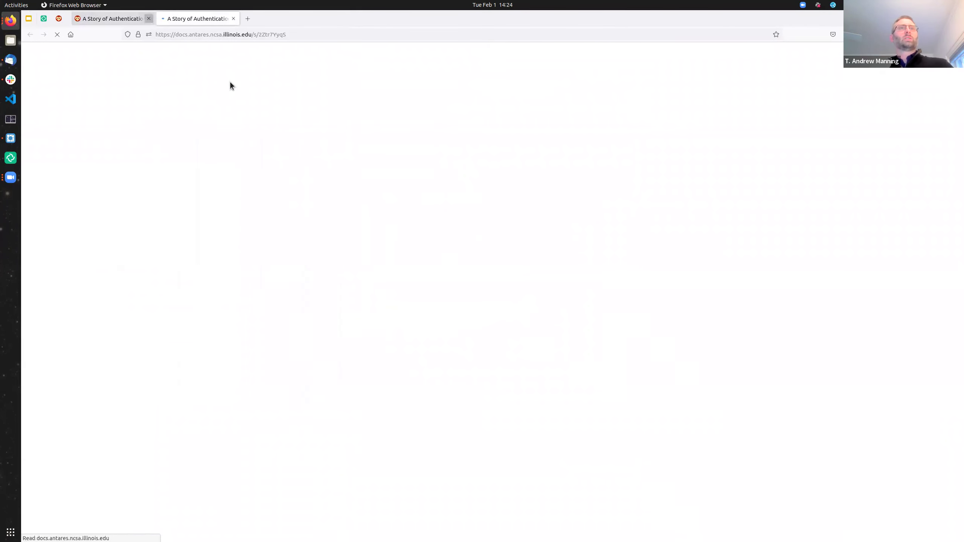
Read the note's "Changing Identity Providers (IdP)" section through the ORCID login, and close the note
left_click(689, 71)
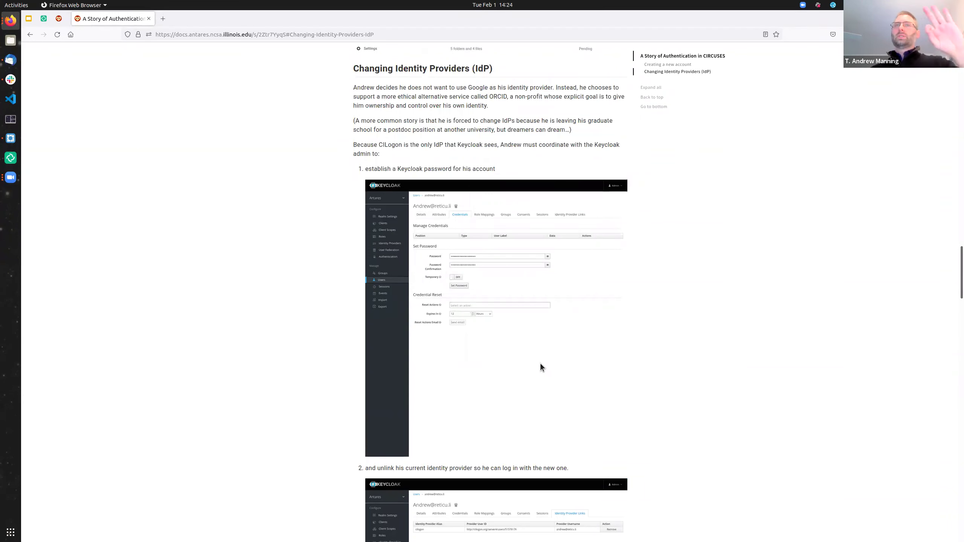
scroll(540, 364, "down", 4)
scroll(544, 366, "down", 3)
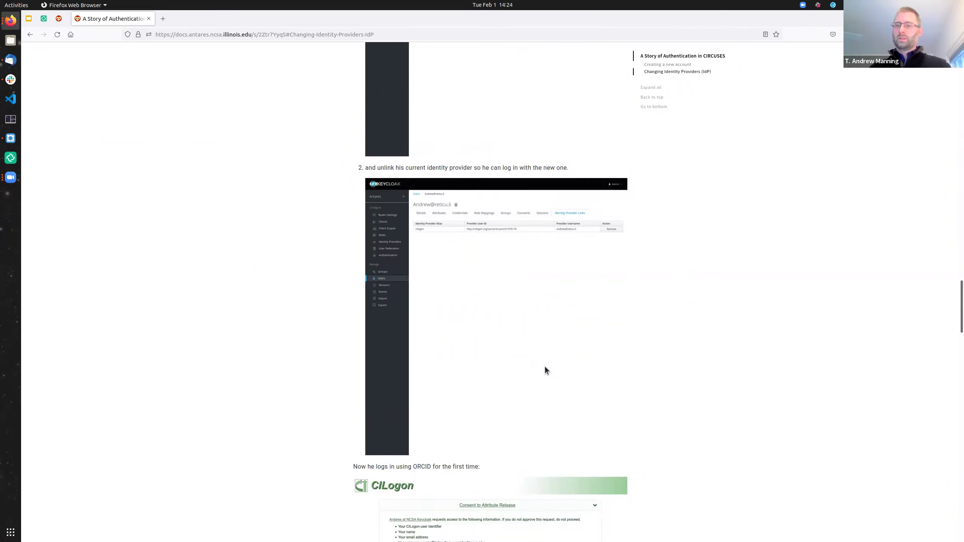
scroll(564, 345, "down", 6)
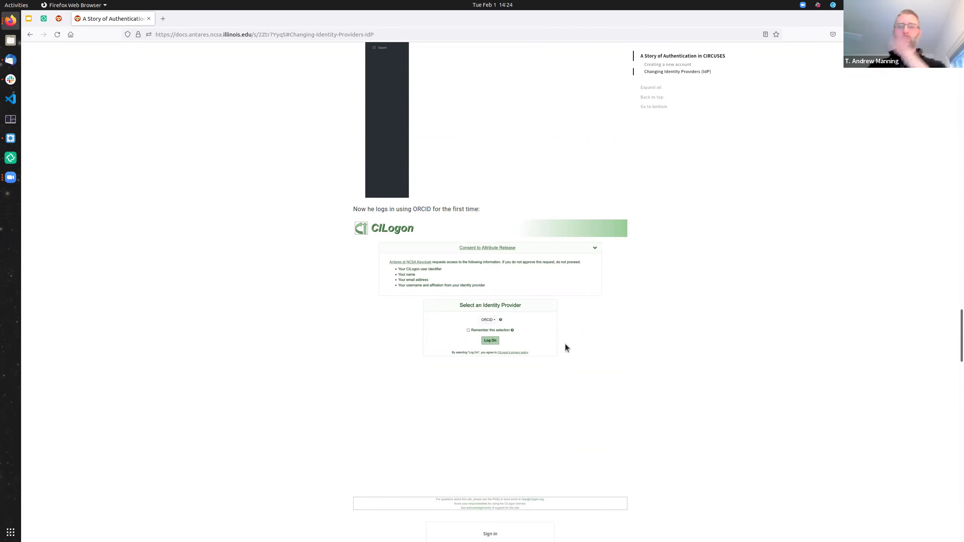
left_click(148, 19)
Glance at the SCiMMA Alerts chat room, return to the presentation, and show the IAM slide about Keycloak and CILogon
left_click(45, 19)
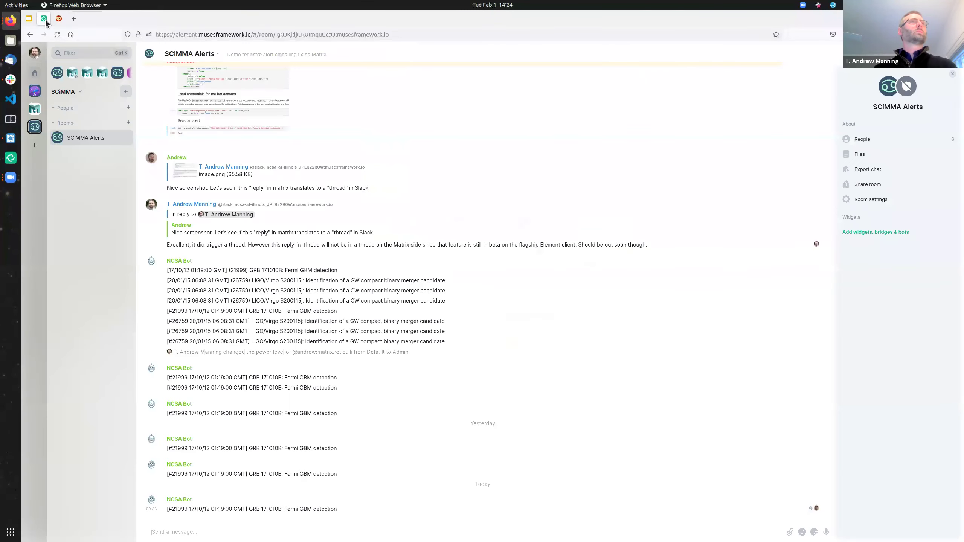
left_click(33, 20)
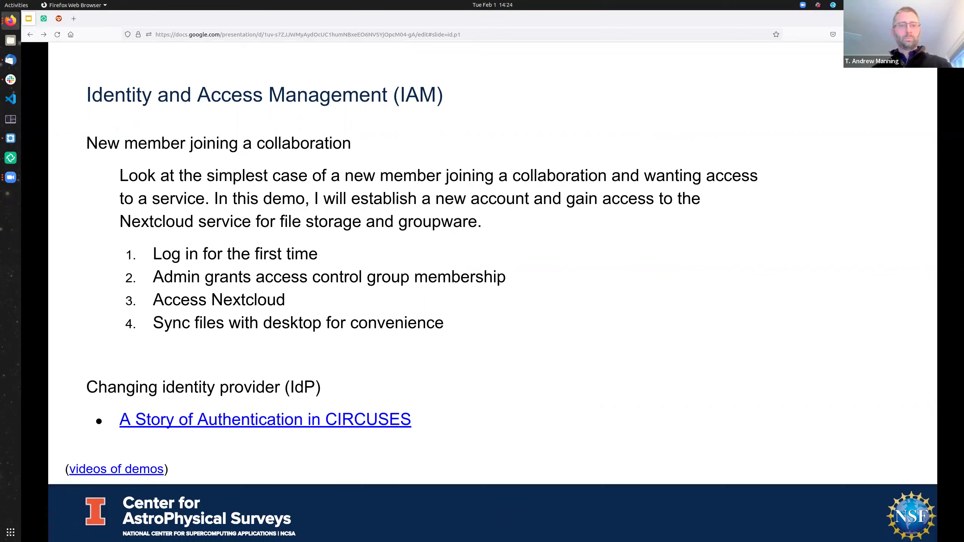
key("Right")
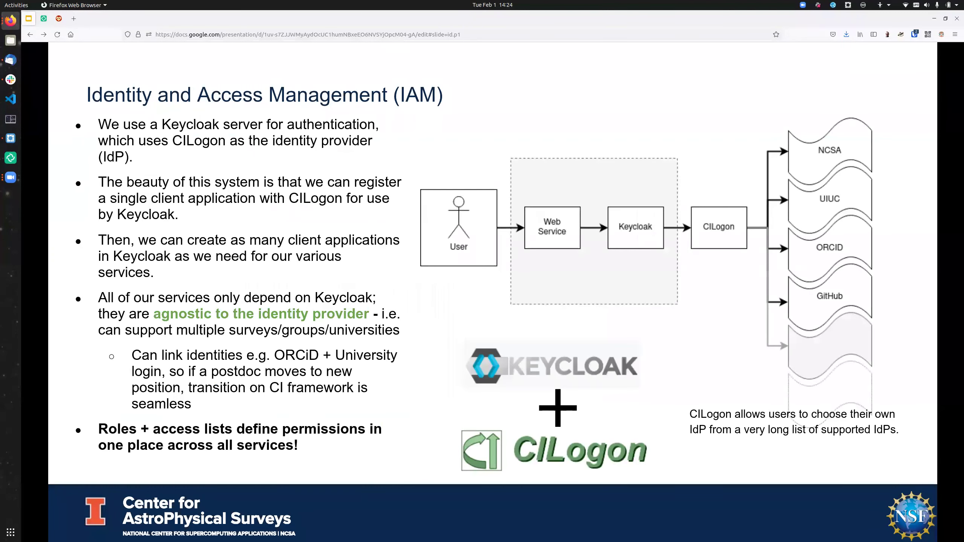
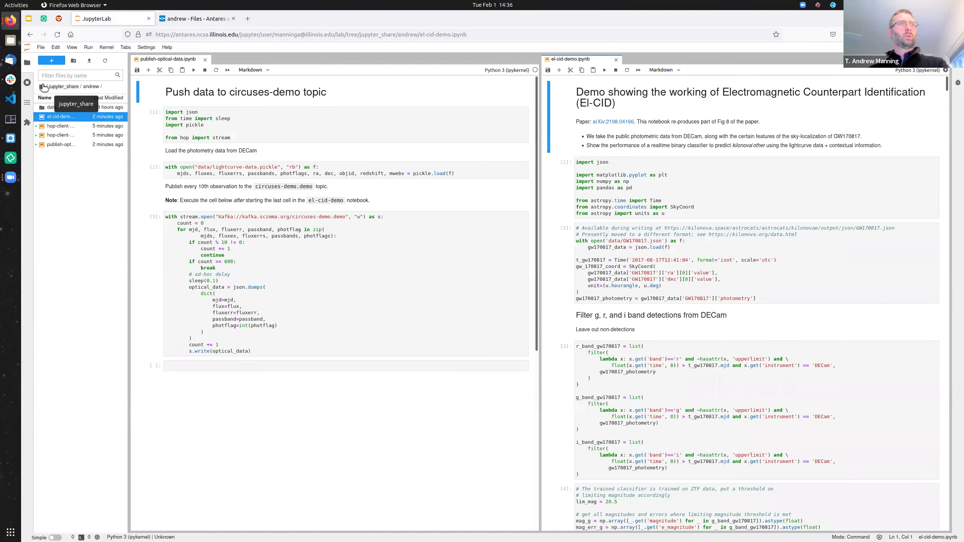
Show the jupyter_share folder in JupyterLab, and browse to the personal folder inside jupyter-share in Nextcloud
left_click(62, 87)
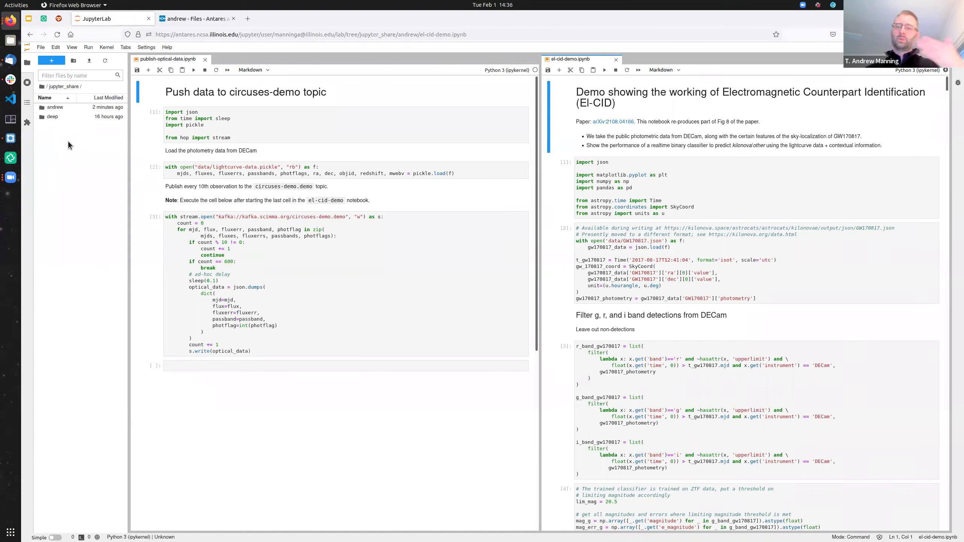
left_click(162, 19)
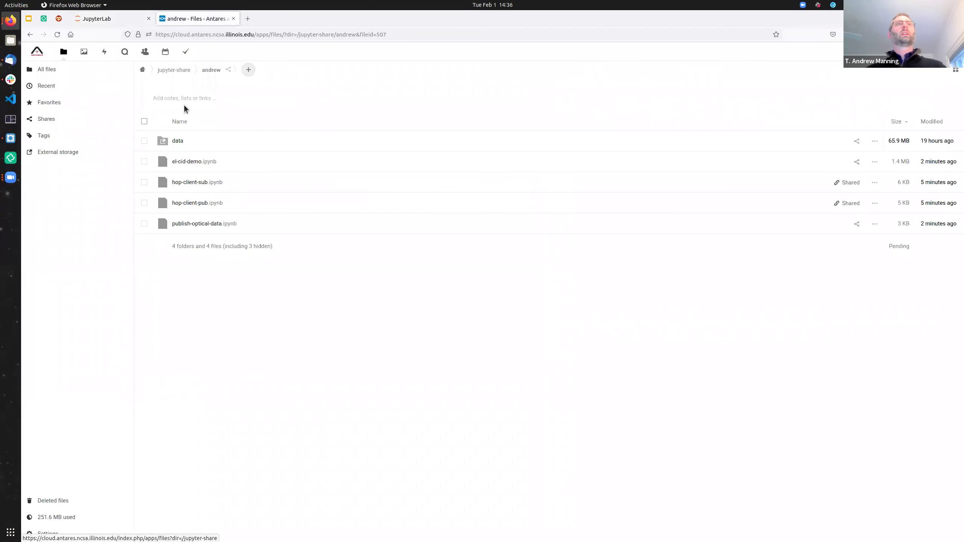
left_click(142, 69)
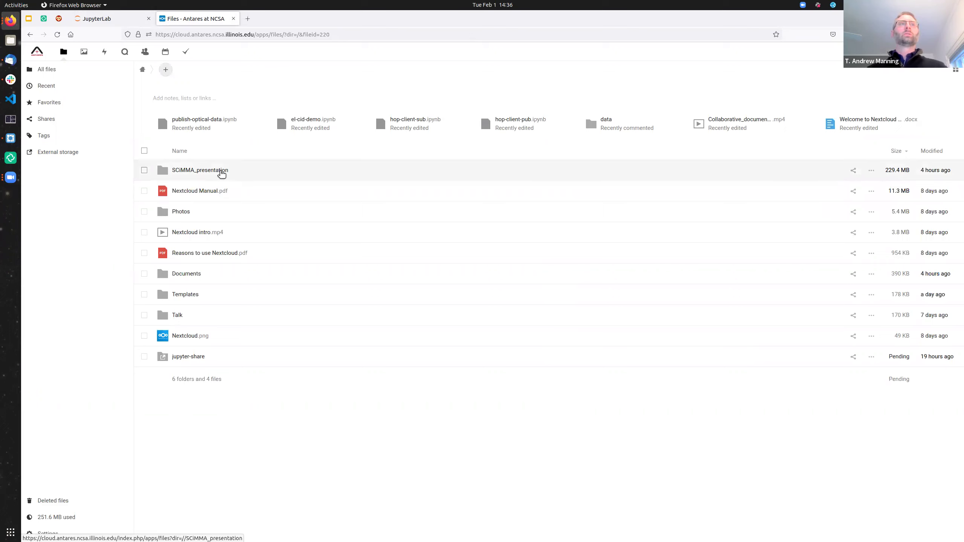
left_click(193, 355)
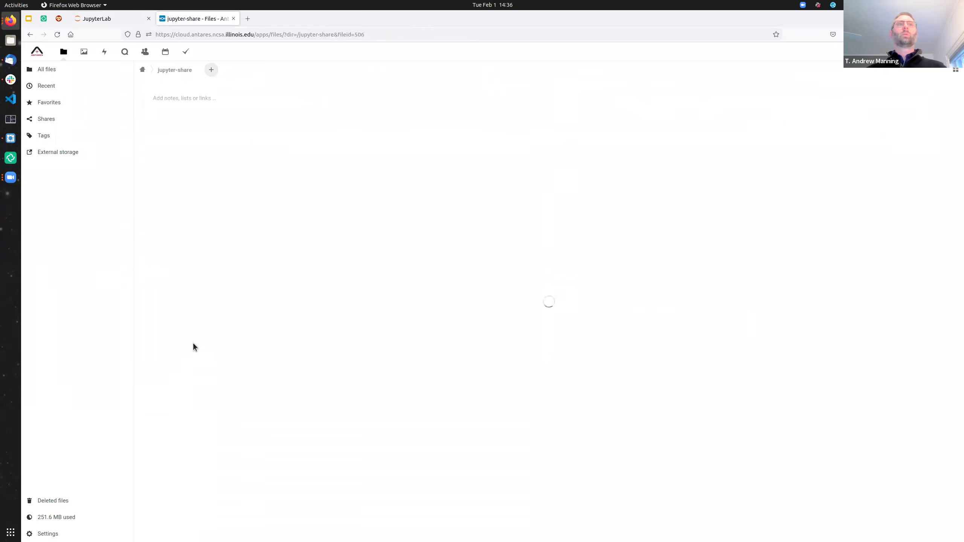
left_click(202, 145)
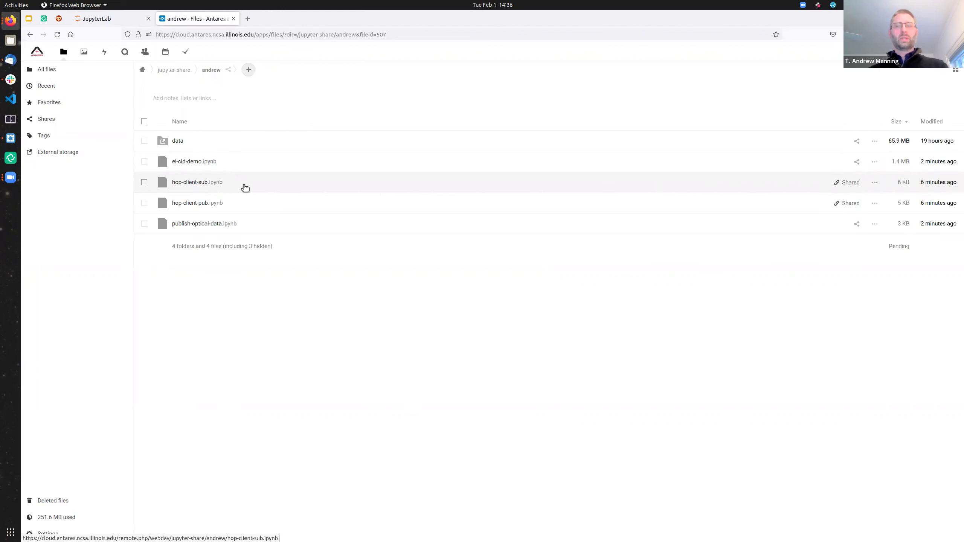
Check the sync status of the cloud.antares.ncsa account in the Nextcloud desktop client, and close the client
left_click(803, 5)
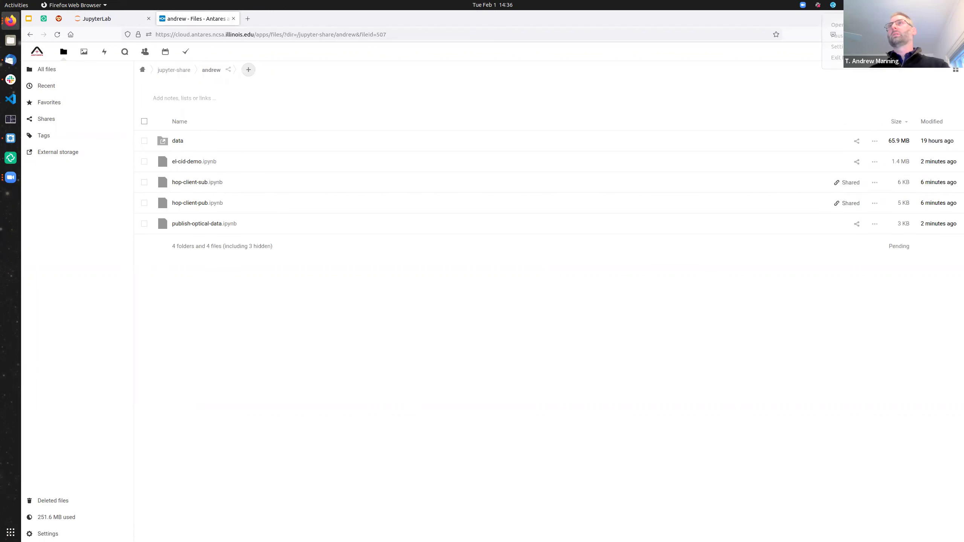
left_click(837, 28)
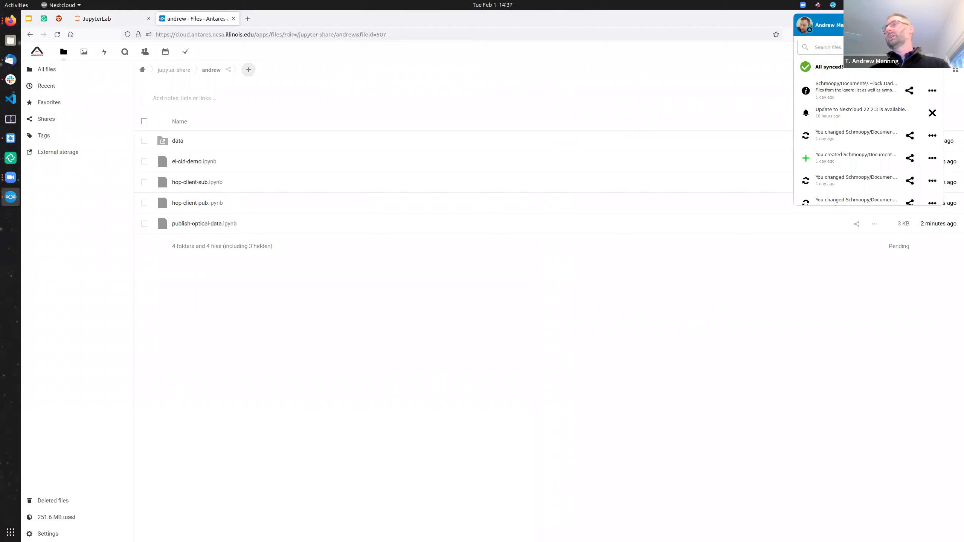
left_click(820, 25)
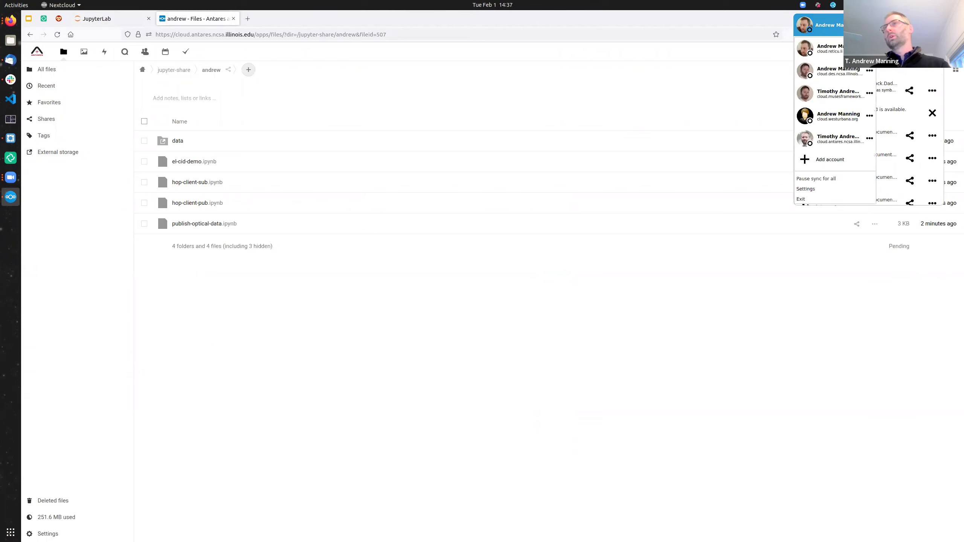
left_click(834, 139)
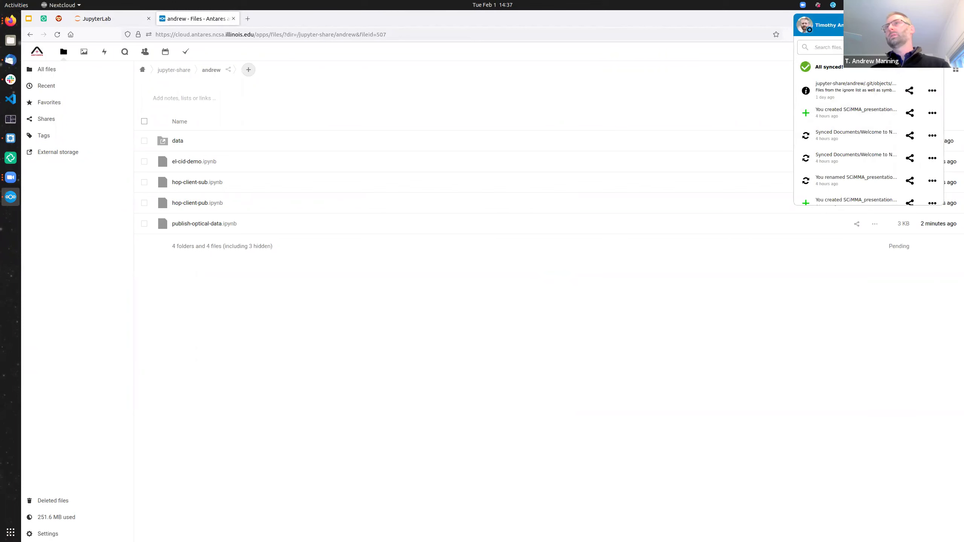
key("Escape")
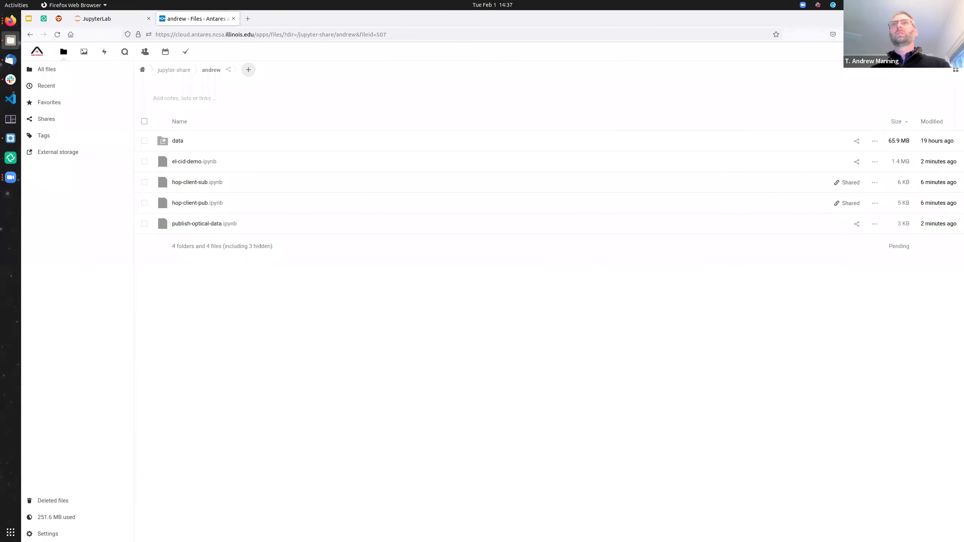
Switch to the file manager, show the locally synced personal folder inside jupyter-share beside the web view, and return to the browser
key("alt+Tab")
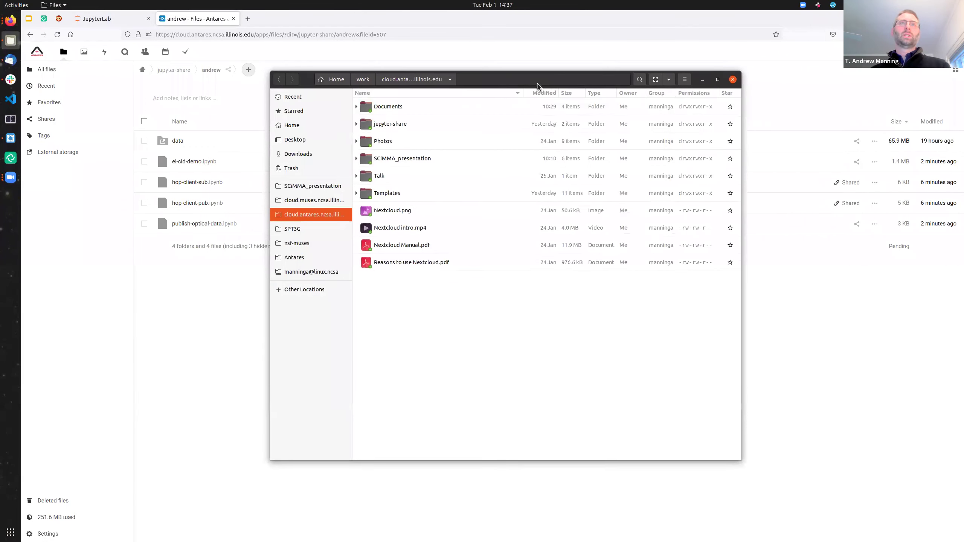
double_click(426, 106)
left_click_drag(637, 77, 758, 61)
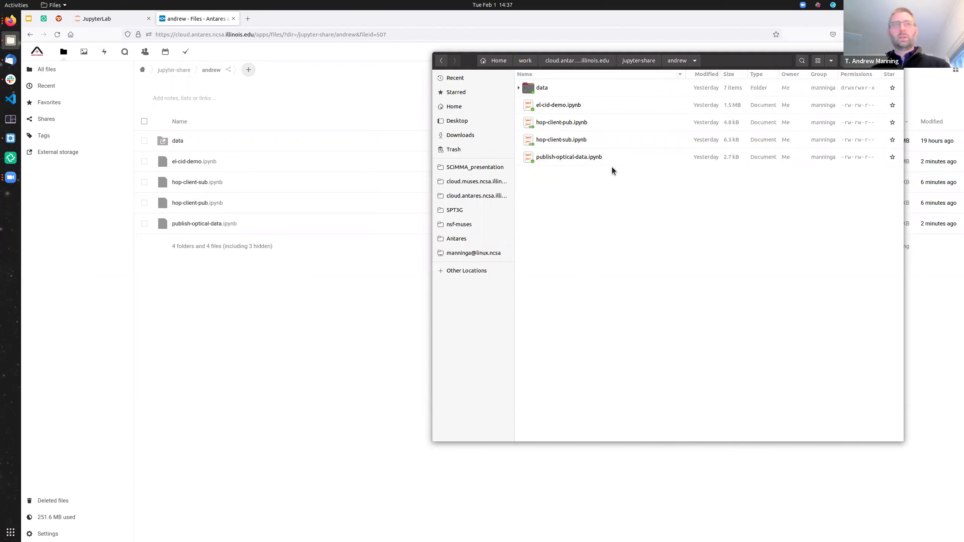
left_click(261, 290)
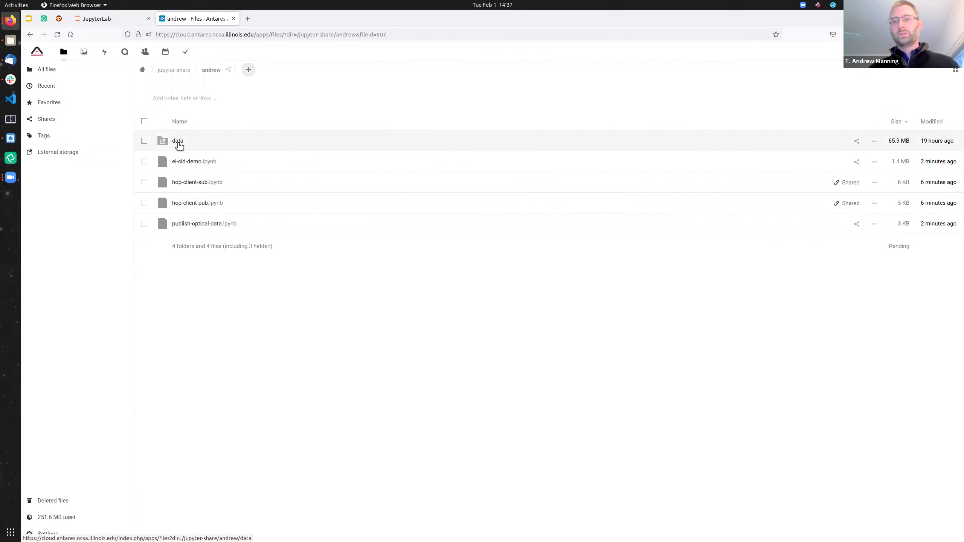
Create a share link for the data folder that allows upload and editing, and copy the link
left_click(859, 141)
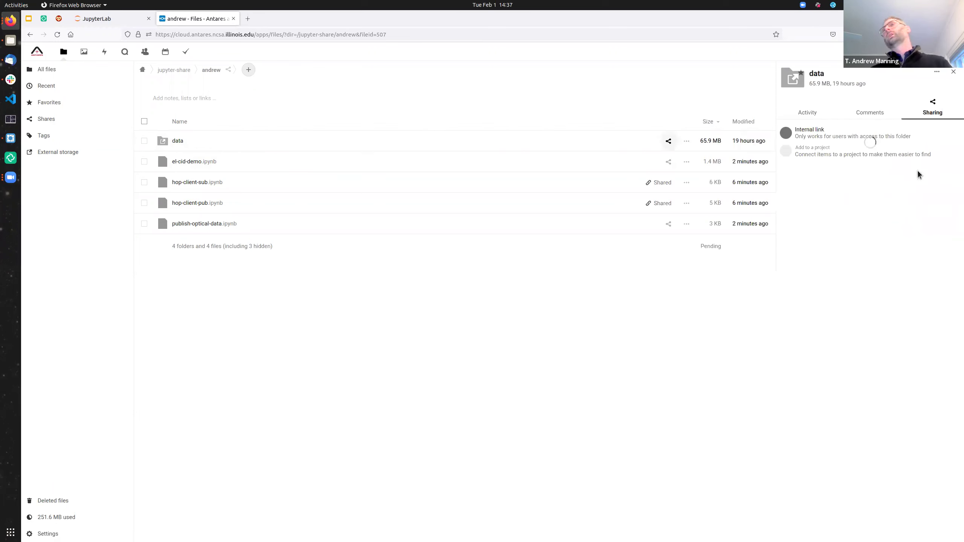
left_click(951, 145)
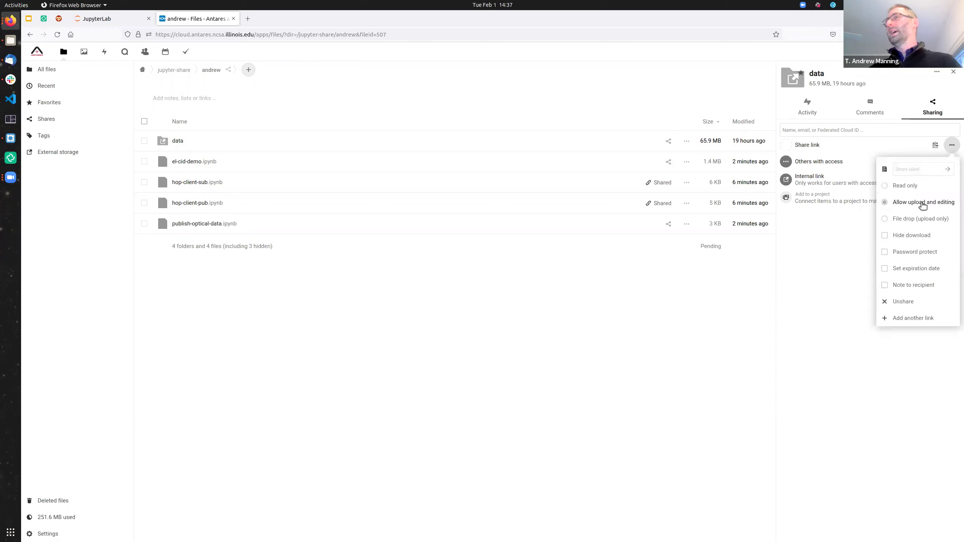
left_click(928, 151)
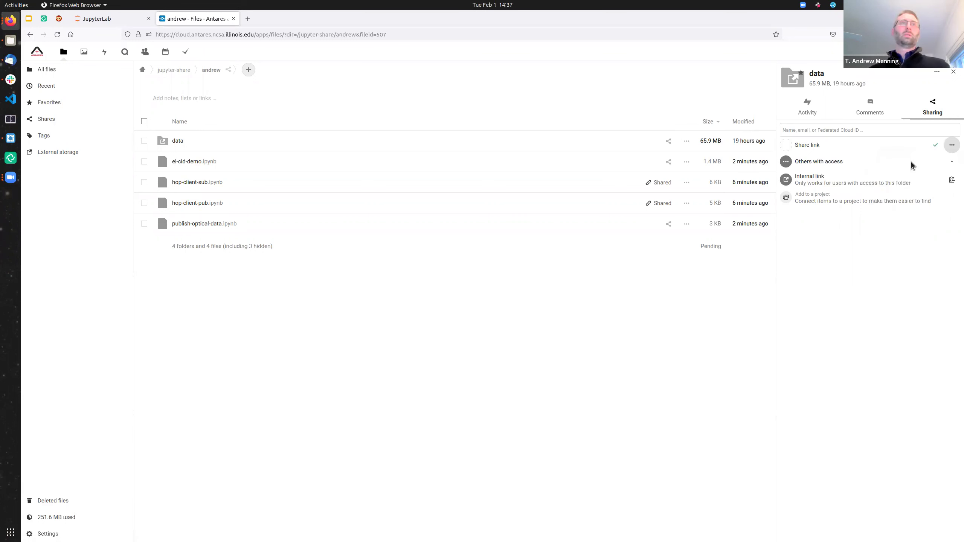
Open the copied share link in a private window beside the main browser window, view the shared data folder, and close it
key("super+Left")
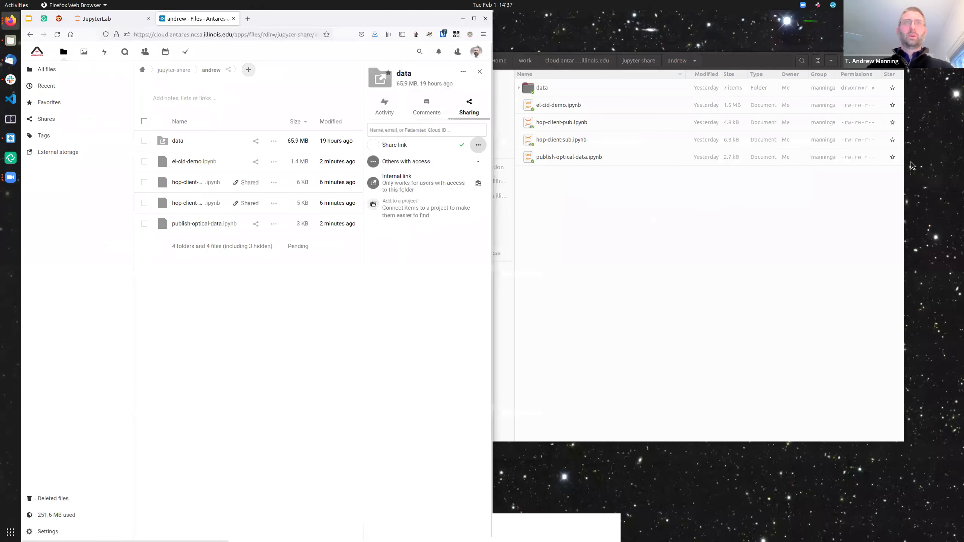
key("ctrl+shift+p")
key("super+Right")
key("ctrl+v")
key("Return")
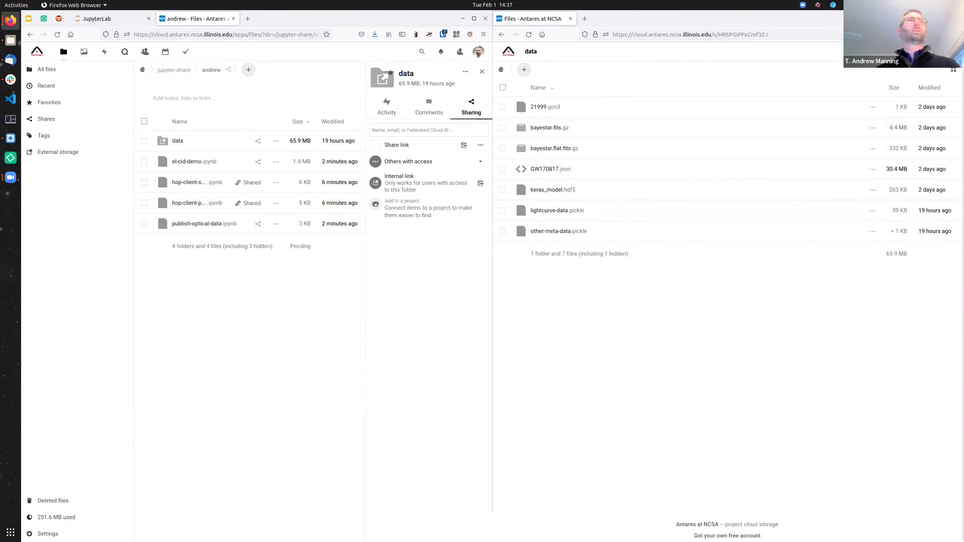
key("ctrl+w")
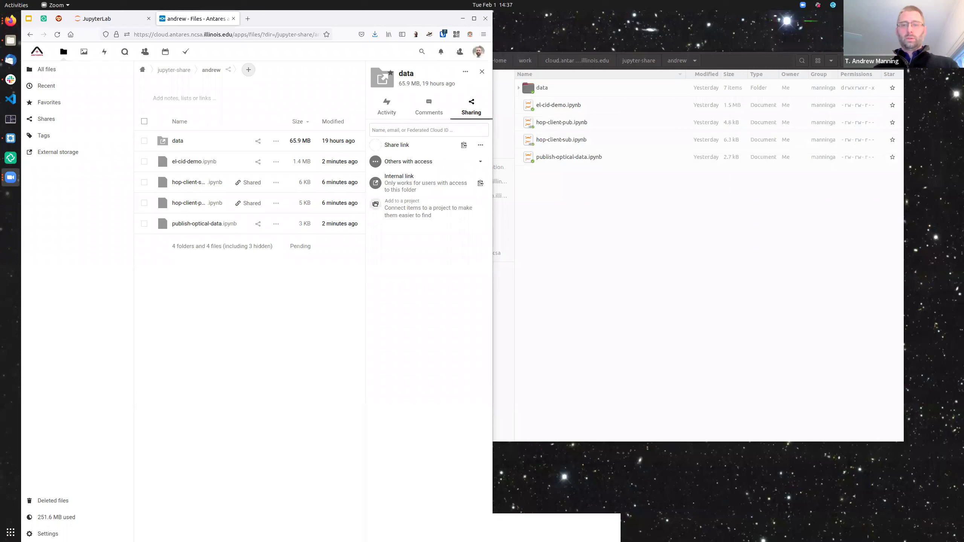
Bring up the other open Nextcloud files window, and return to the window with the data folder's sharing settings
left_click(11, 20)
left_click(10, 20)
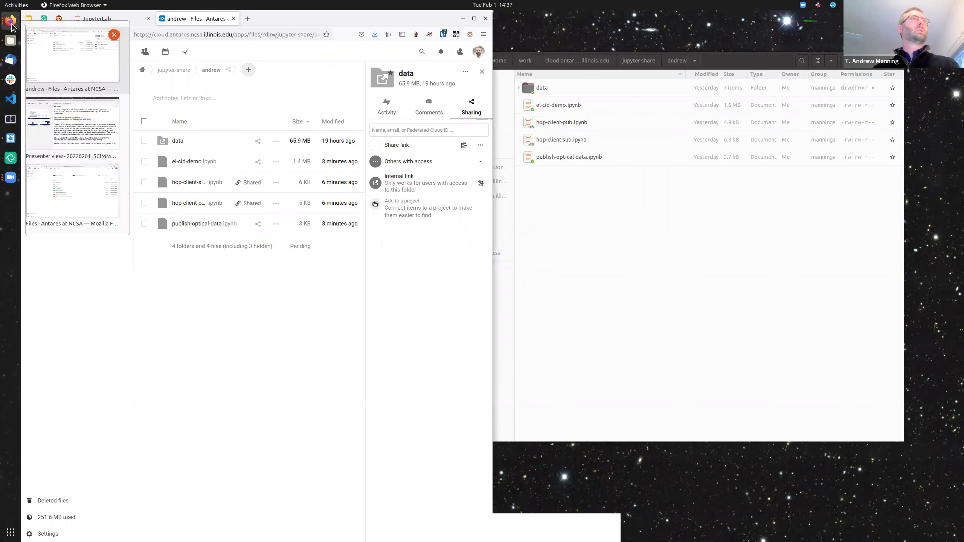
left_click(86, 197)
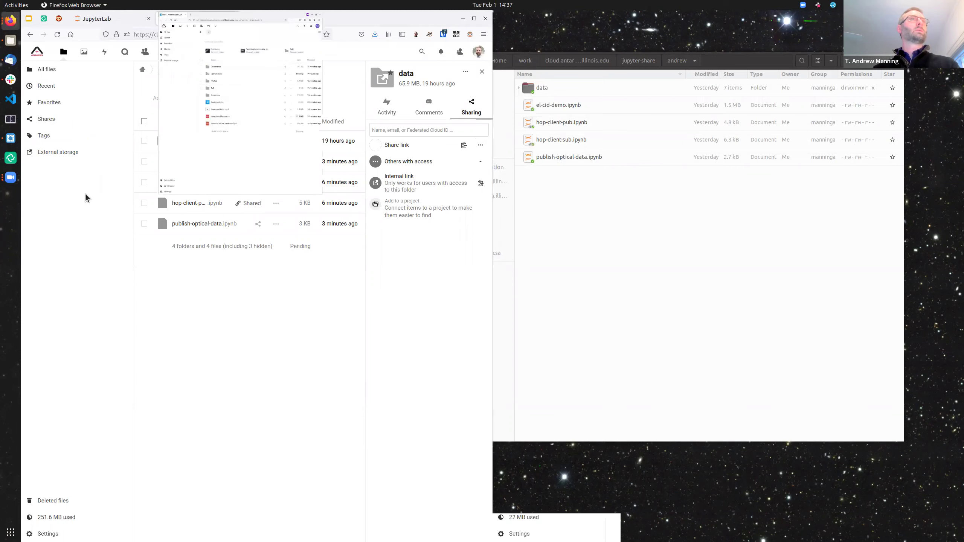
left_click(386, 21)
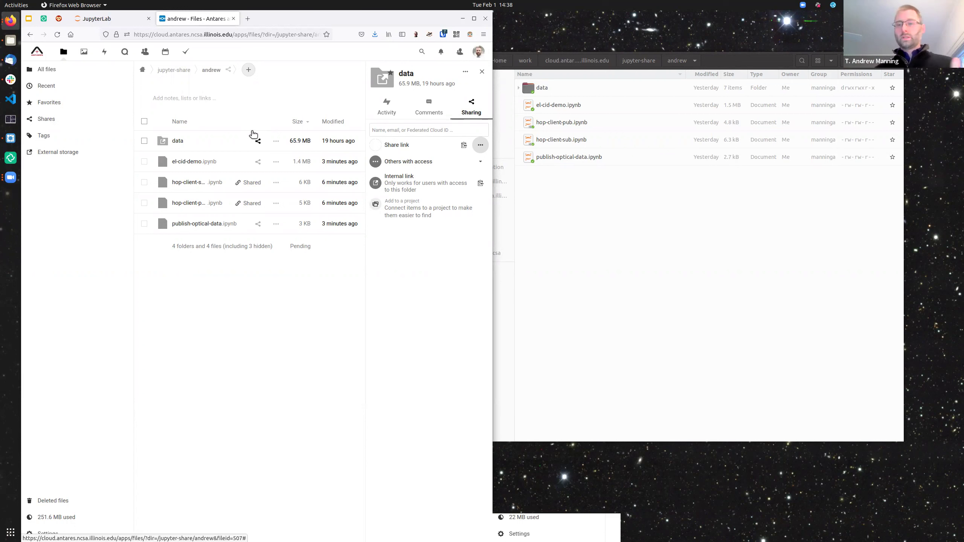
Open a private browser window beside the Nextcloud window and load cloud.musesframework.io
key("ctrl+shift+p")
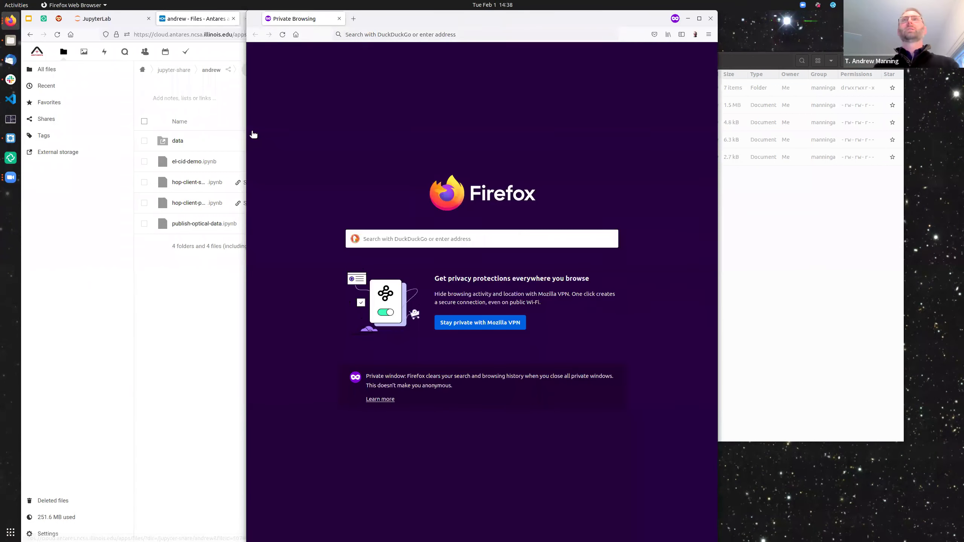
key("super+Right")
type("cloud.c")
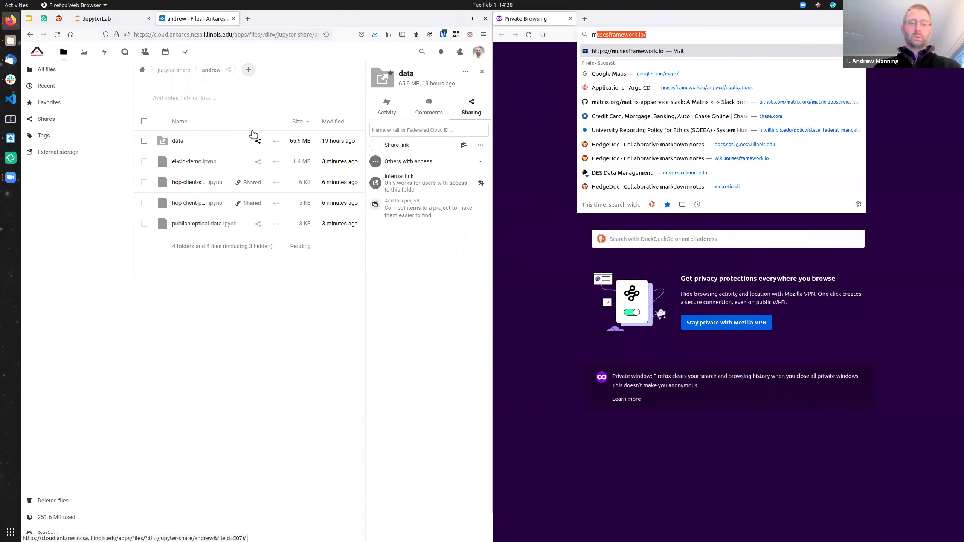
type("m")
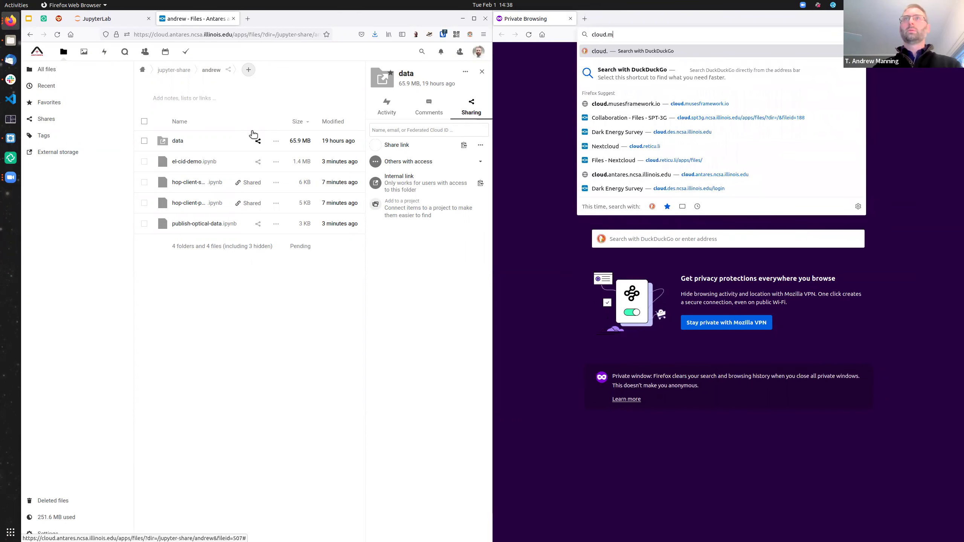
key("Return")
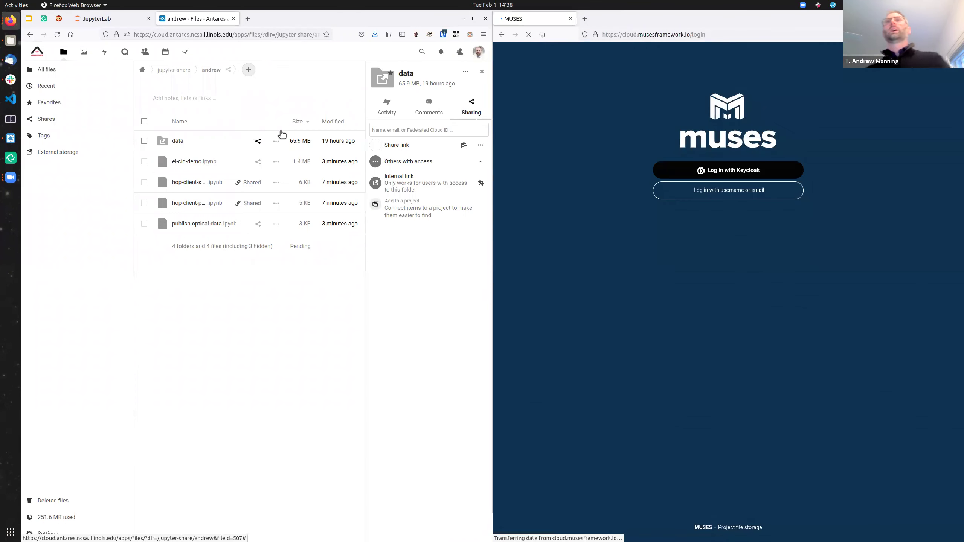
Log in to MUSES through Keycloak and CILogon with National Center for Supercomputing Applications as identity provider, using the saved NCSA username and password
left_click(725, 173)
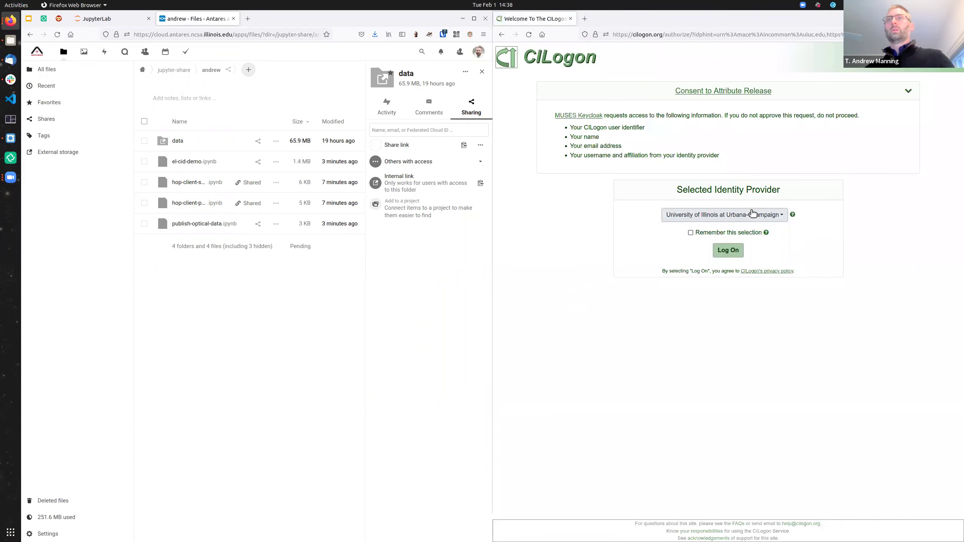
left_click(752, 215)
left_click(729, 359)
left_click(728, 251)
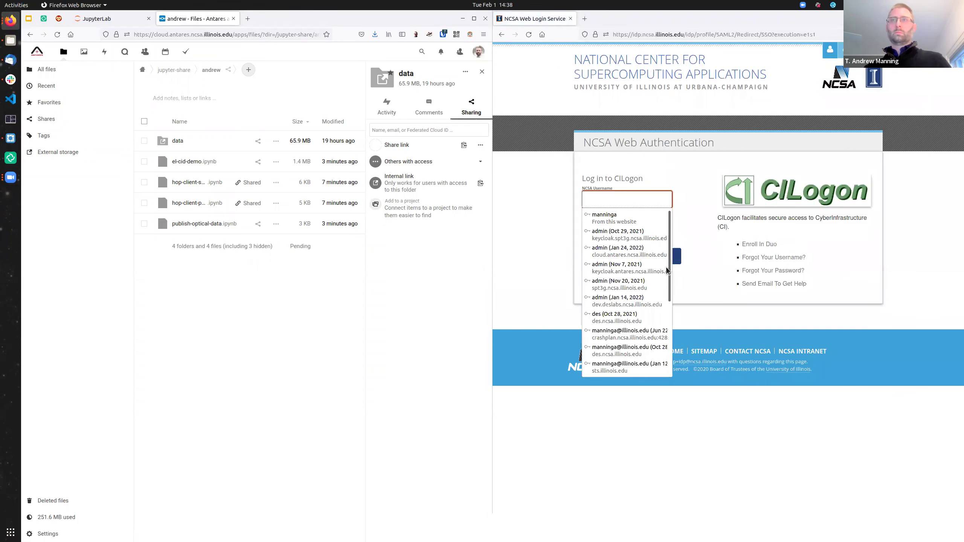
left_click(602, 216)
left_click(607, 201)
left_click(607, 218)
left_click(631, 256)
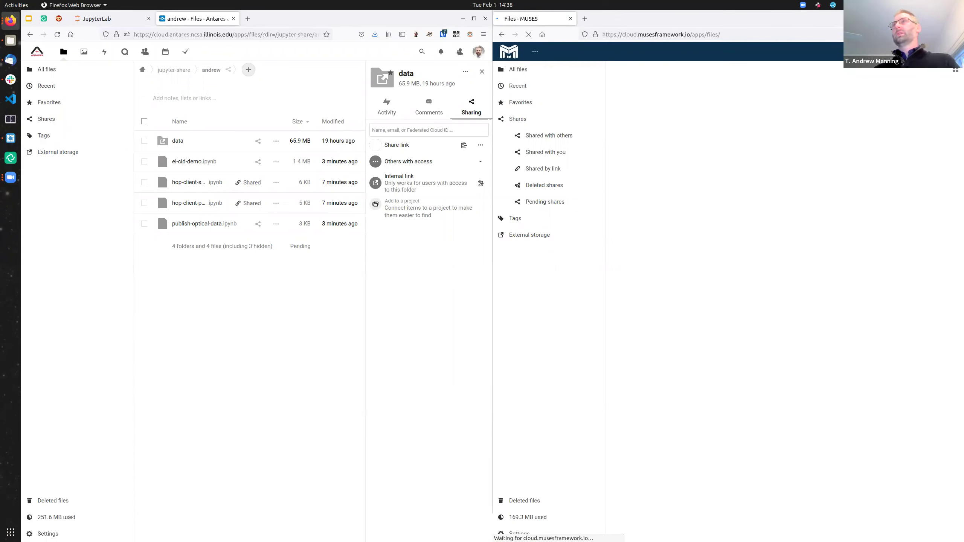
Go to the personal sharing settings of the MUSES account and copy its Federated Cloud ID
left_click(951, 51)
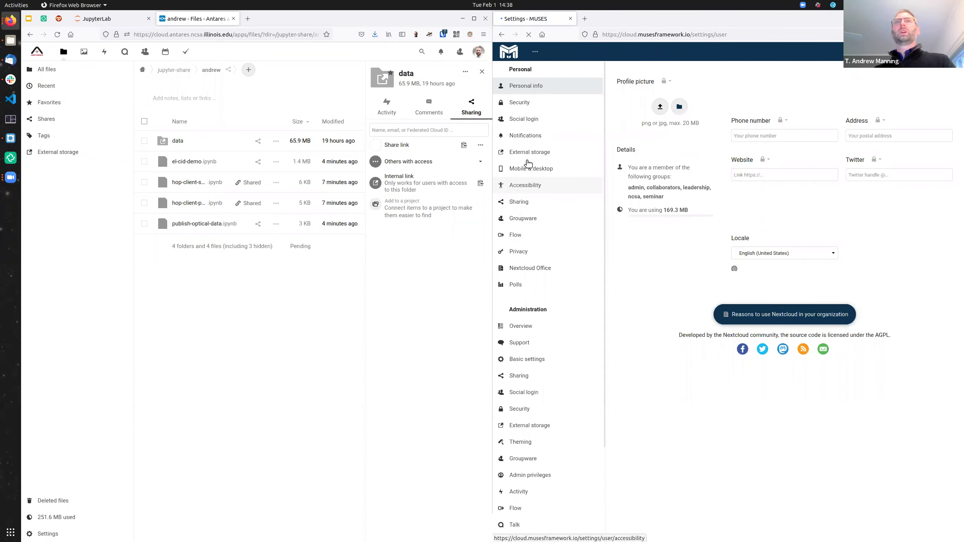
left_click(527, 204)
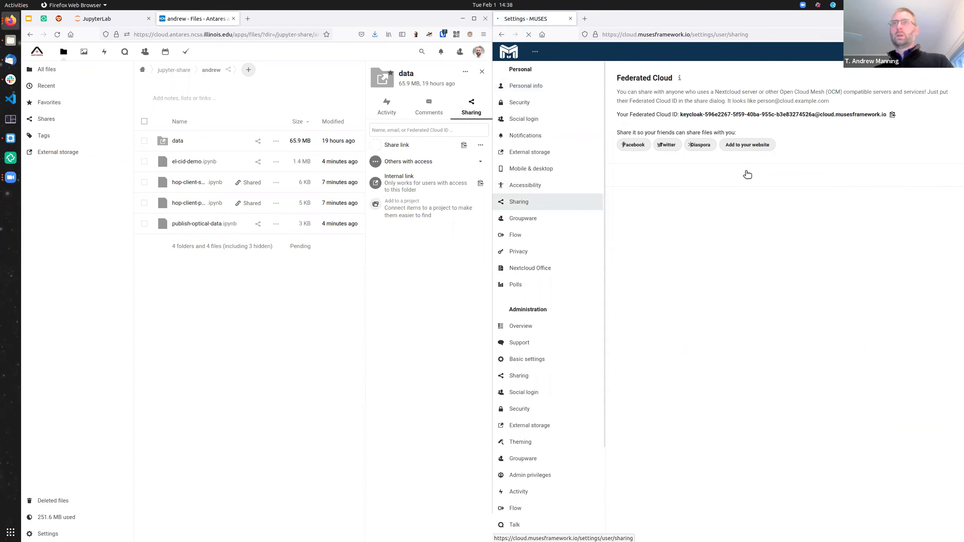
left_click(893, 115)
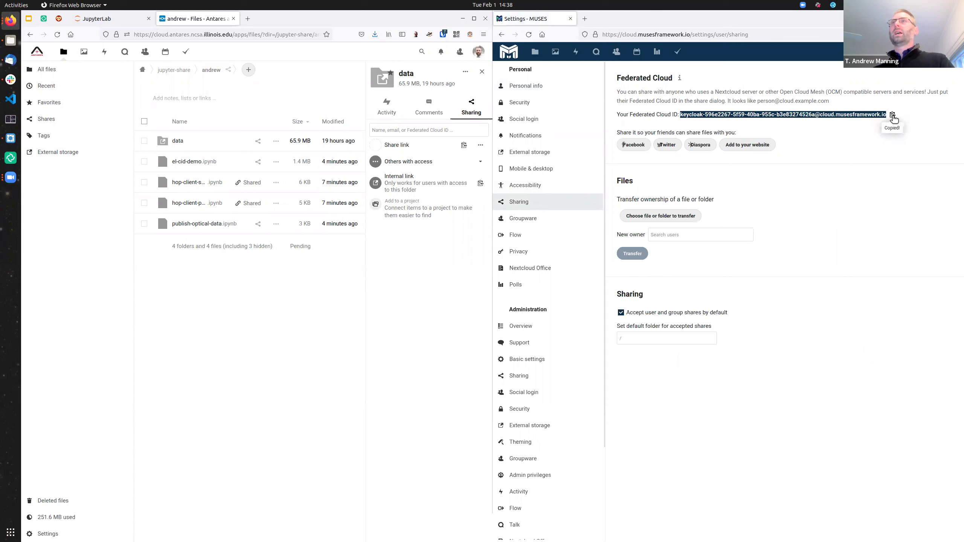
Share the Antares data folder with the copied Federated Cloud ID as a remote account on cloud.musesframework.io
left_click(411, 129)
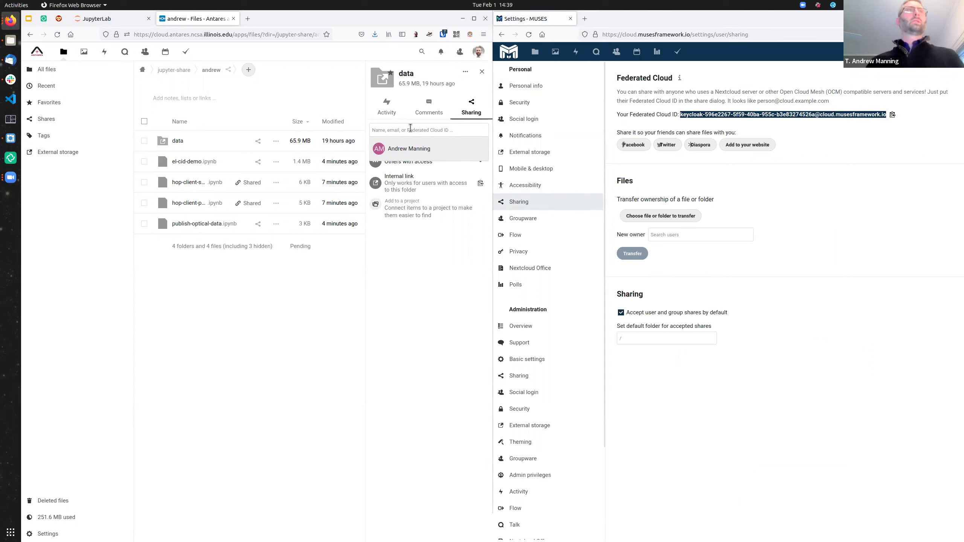
key("ctrl+v")
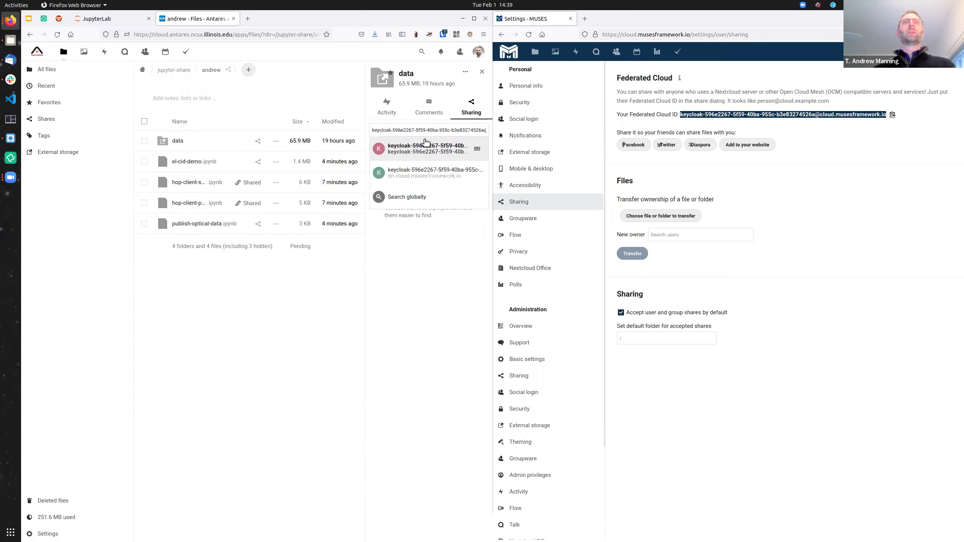
left_click(428, 172)
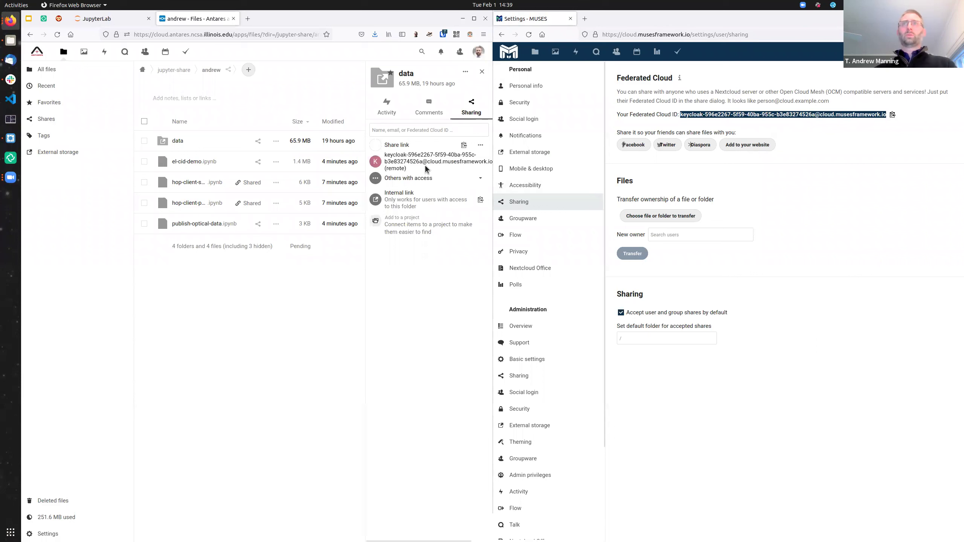
In the MUSES files view, accept the remote share of data, allow the site's notifications, and open the shared data folder
left_click(535, 52)
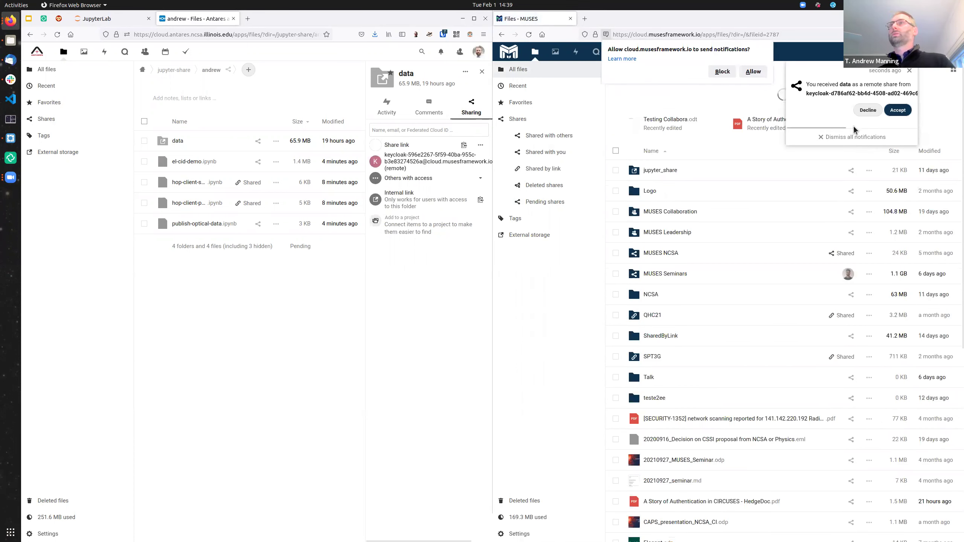
scroll(865, 129, "right", 3)
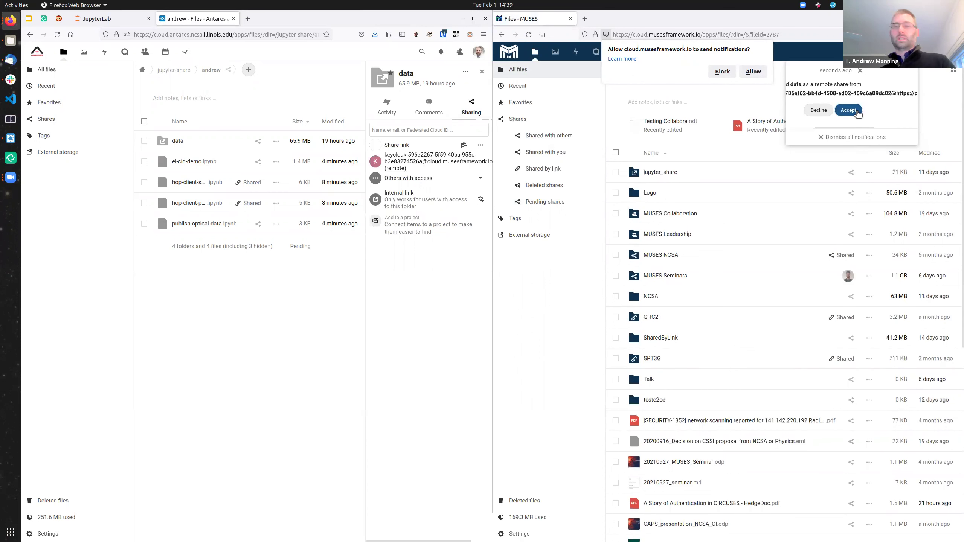
left_click(854, 113)
left_click(757, 72)
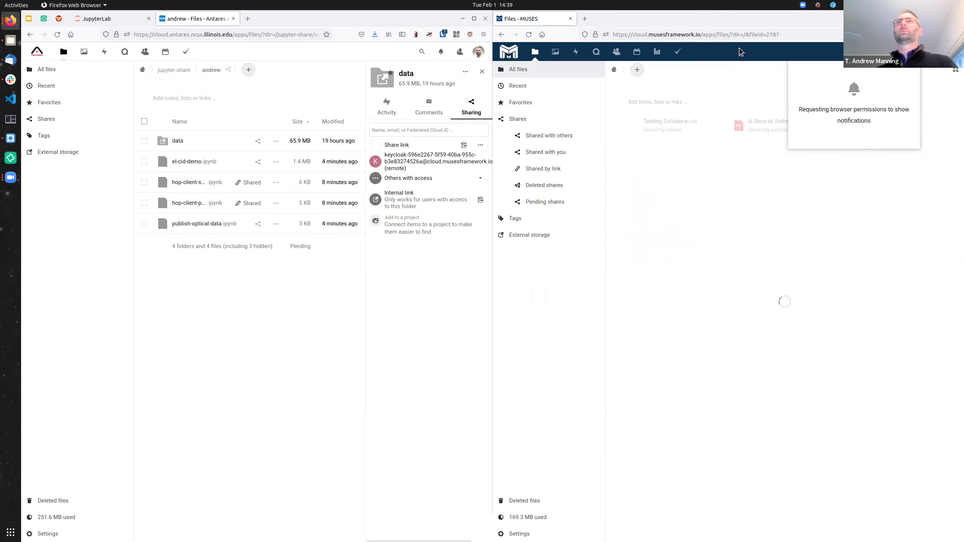
left_click(647, 173)
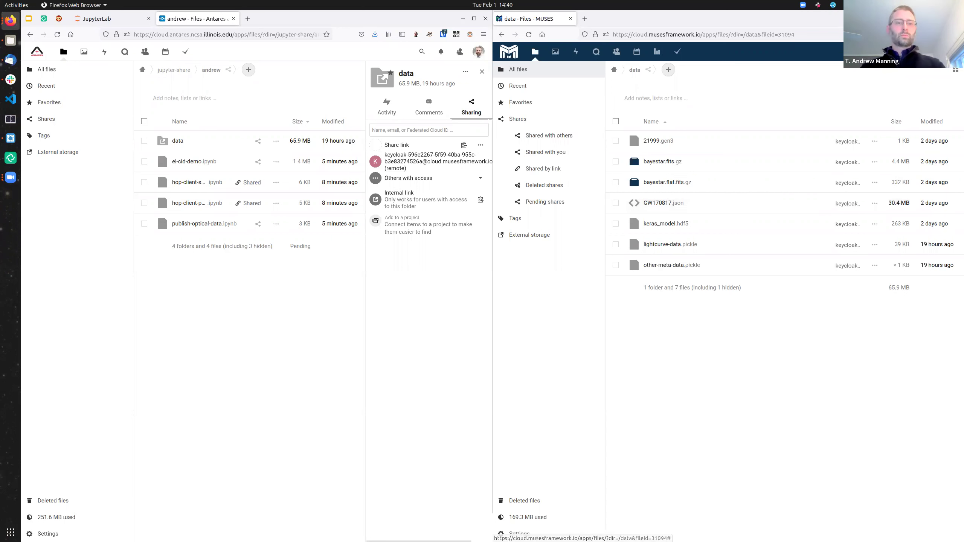
Return to the presentation slides, maximize the browser window, and advance to the science gateways slide
left_click(28, 18)
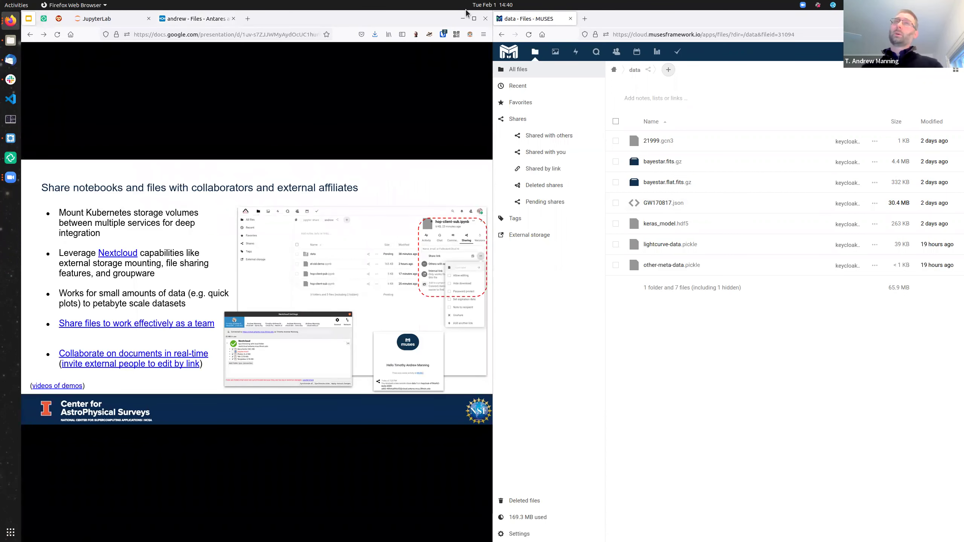
left_click(475, 19)
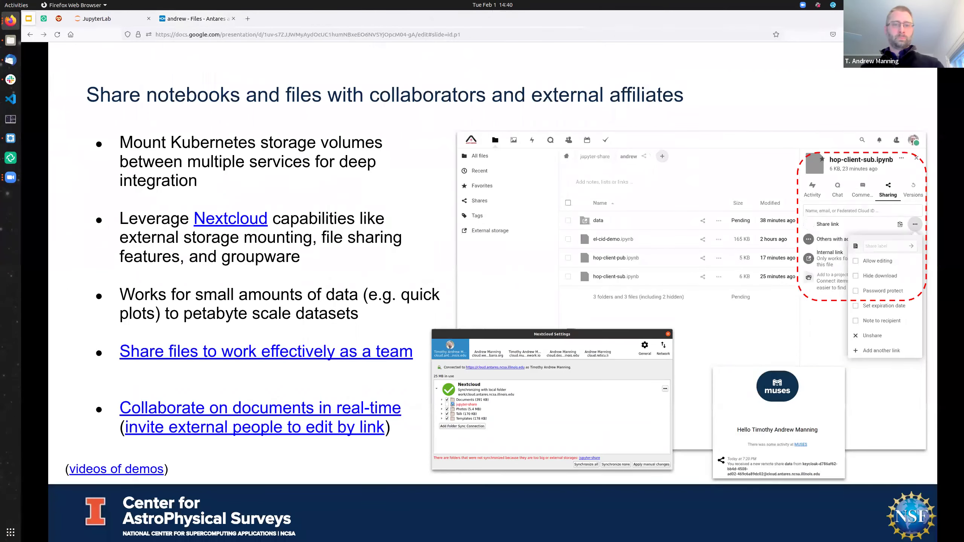
key("Right")
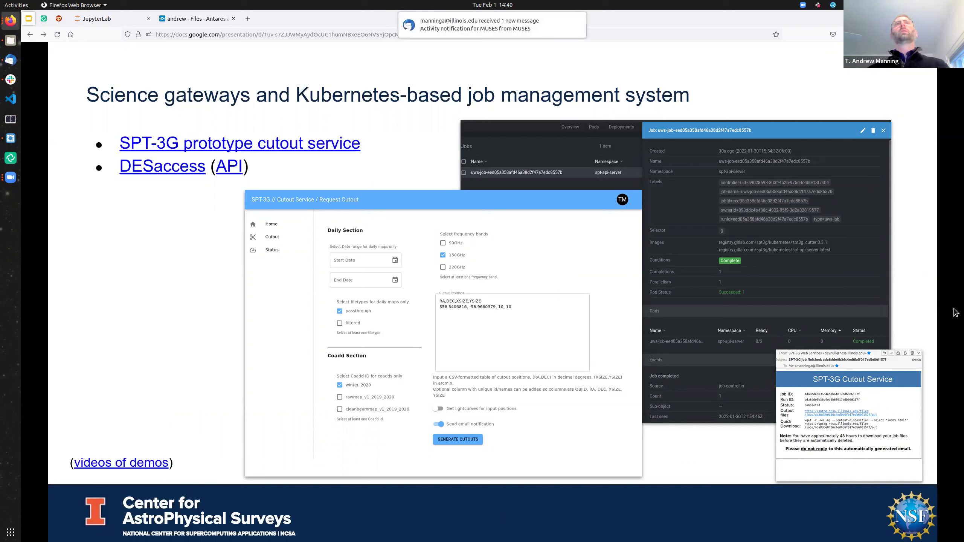
Open the MUSES activity notification in Thunderbird, highlight the sender's account ID in the remote share message, and minimize the mail window
left_click(495, 19)
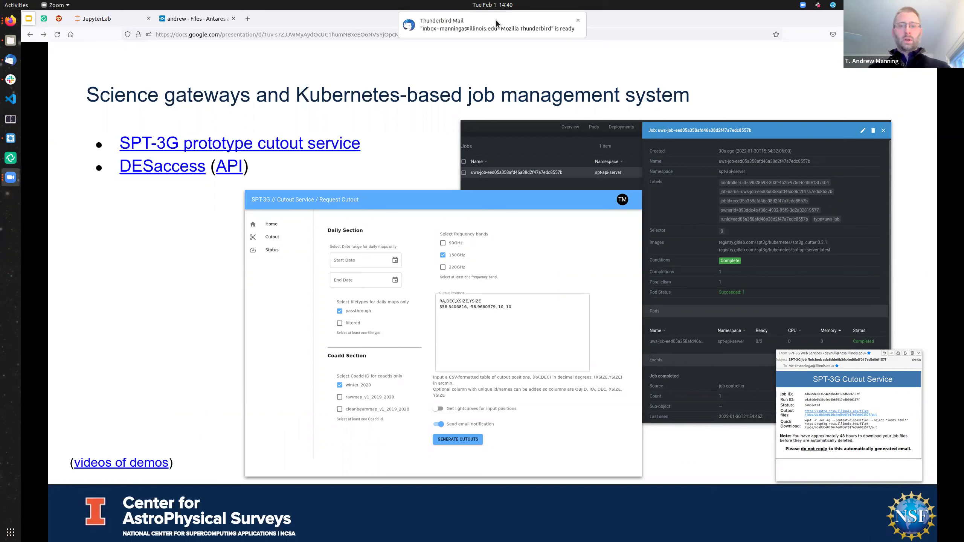
left_click(495, 23)
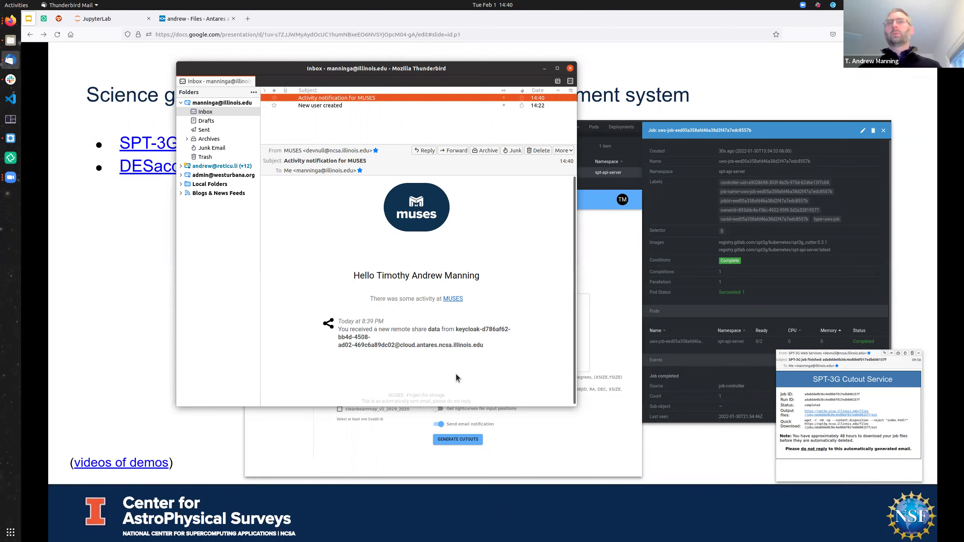
left_click_drag(456, 331, 395, 345)
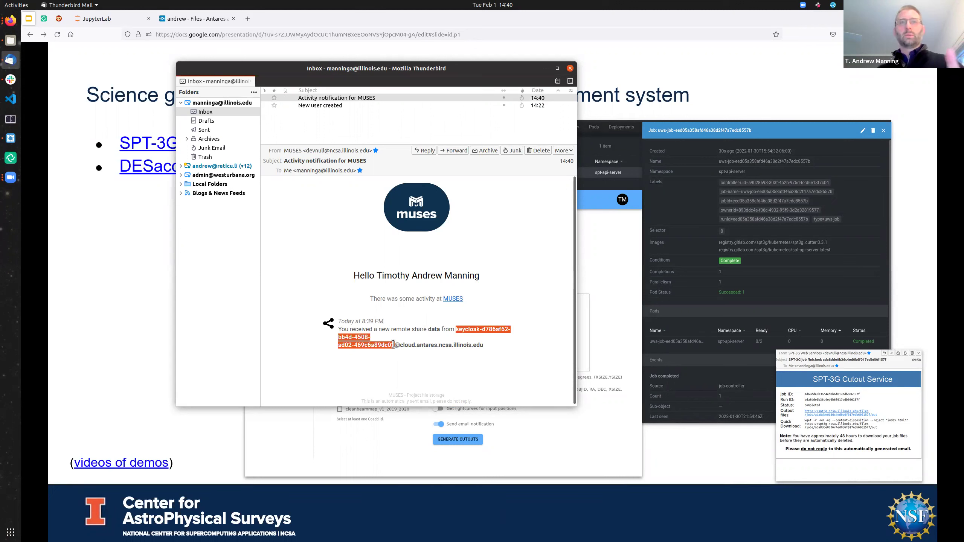
left_click(430, 344)
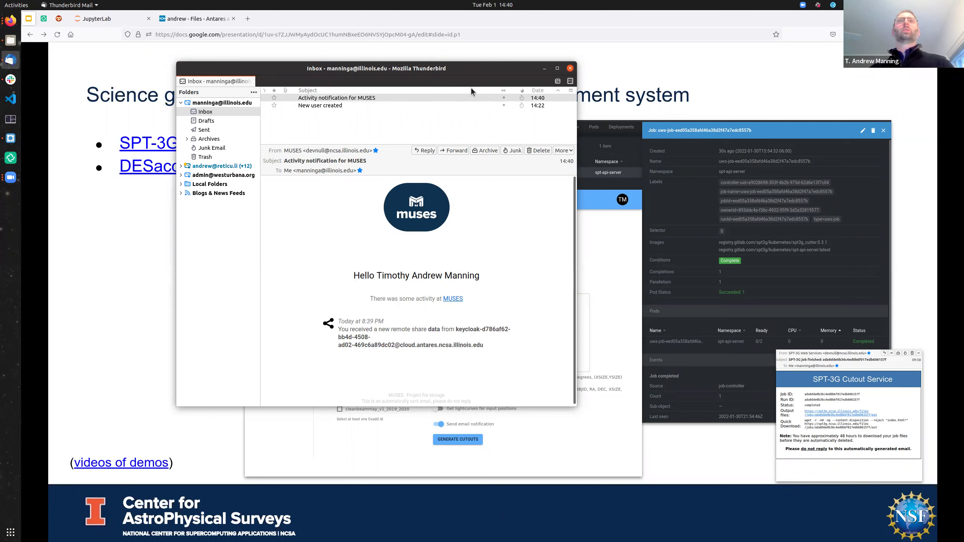
left_click(545, 69)
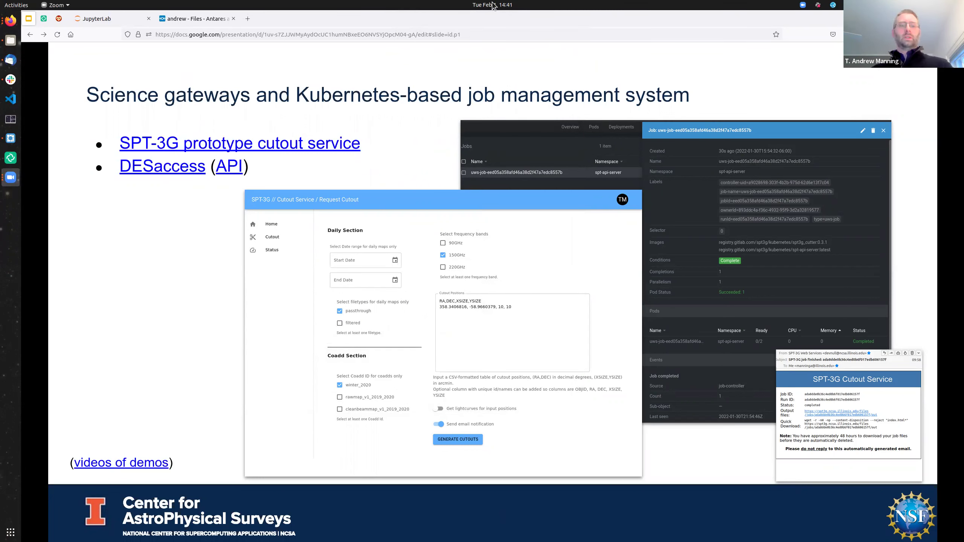
Show the Element e-mail about the SCiMMA Alerts message in Thunderbird, close it, and minimize the mail window
key("super+3")
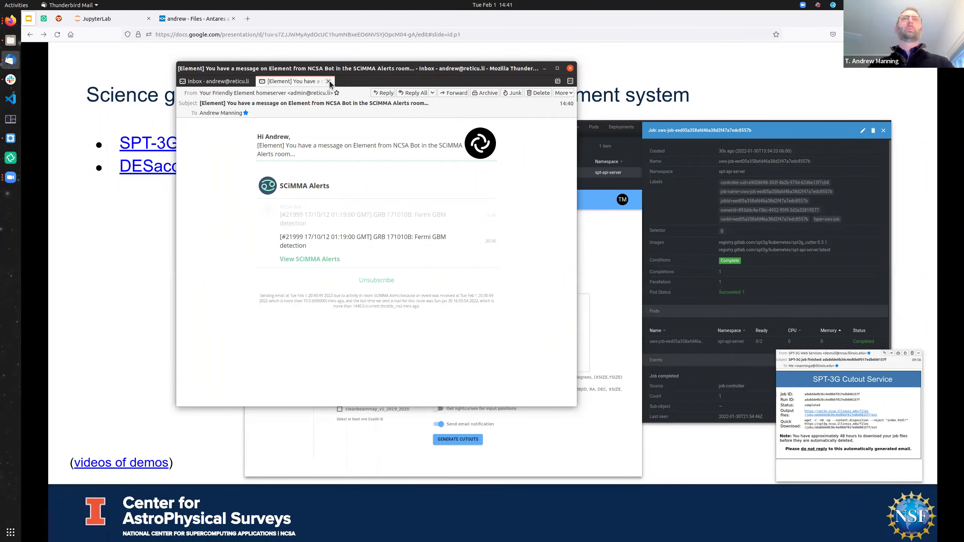
key("ctrl+w")
left_click(544, 69)
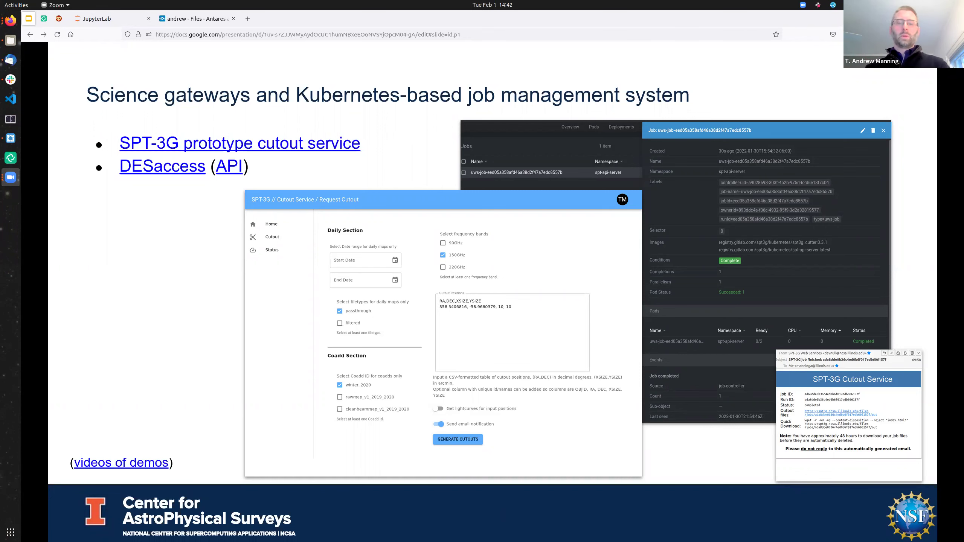
Open the SPT-3G prototype cutout service link from the slide and close the JupyterLab and Antares files pages
left_click(268, 147)
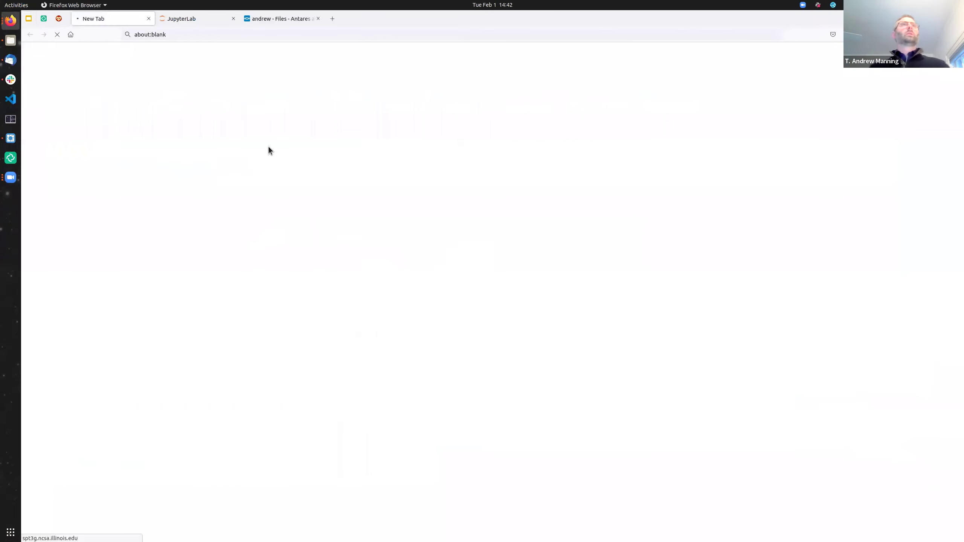
left_click(233, 18)
left_click(233, 19)
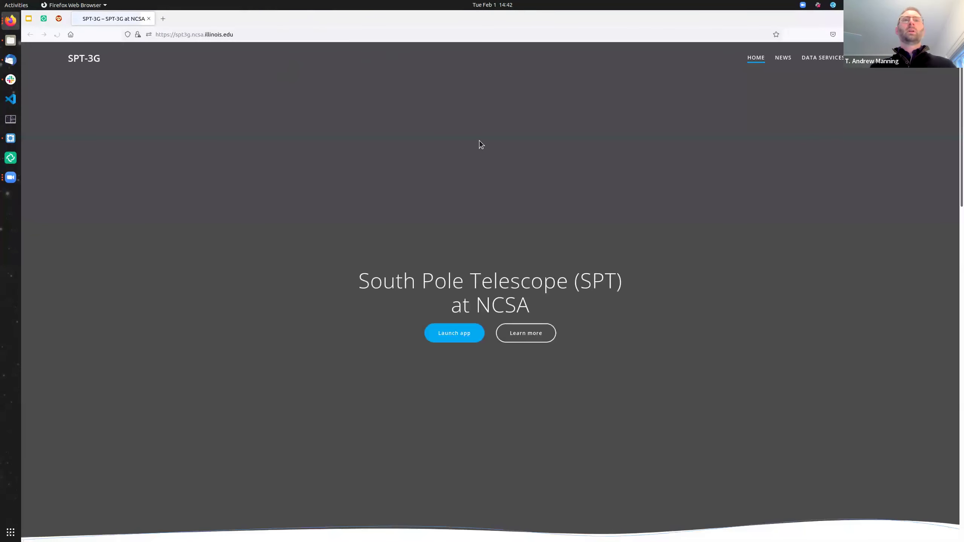
Launch the SPT-3G app and log on through CILogon with National Center for Supercomputing Applications as identity provider
scroll(485, 197, "down", 4)
left_click(472, 165)
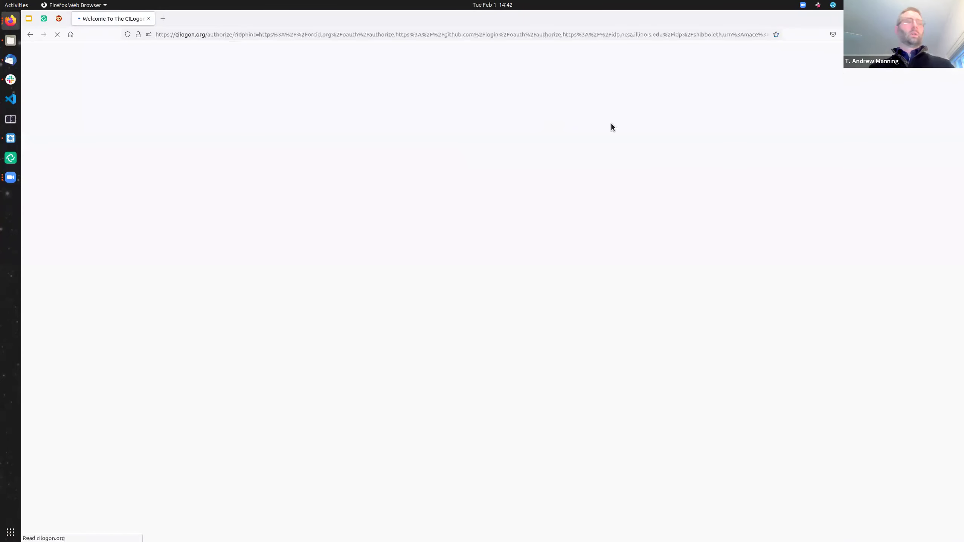
left_click(501, 218)
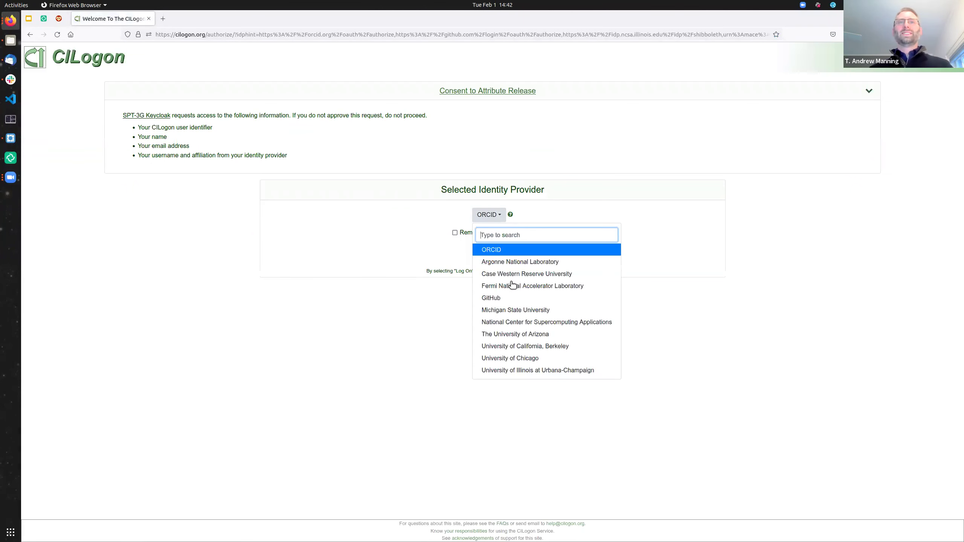
left_click(523, 323)
left_click(490, 249)
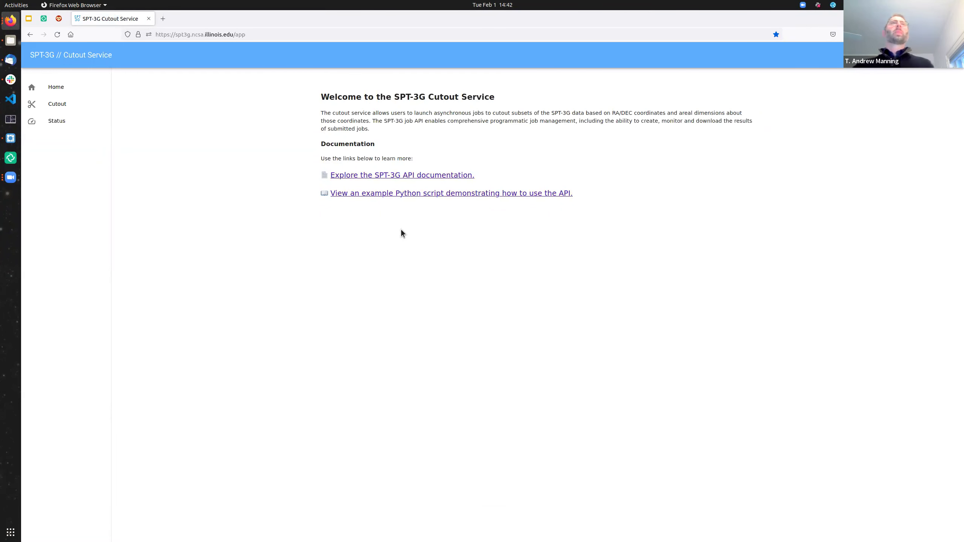
View the cutout service home page with its API token section, and open the Request Cutout form
left_click(61, 91)
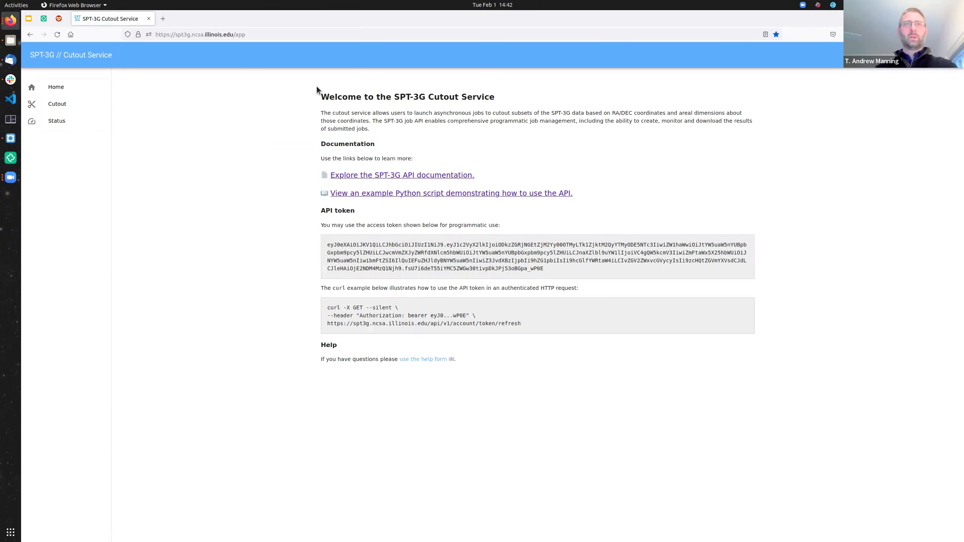
left_click(401, 238)
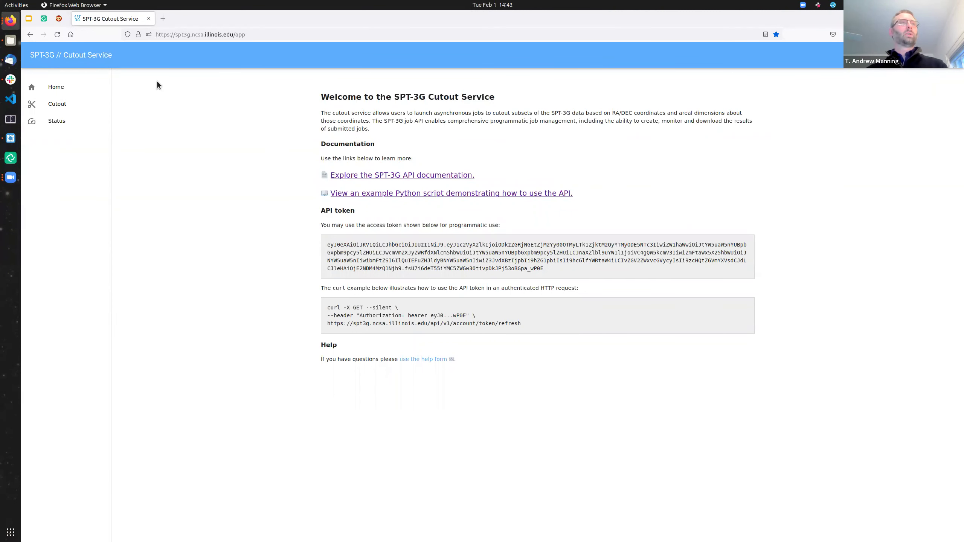
left_click(51, 104)
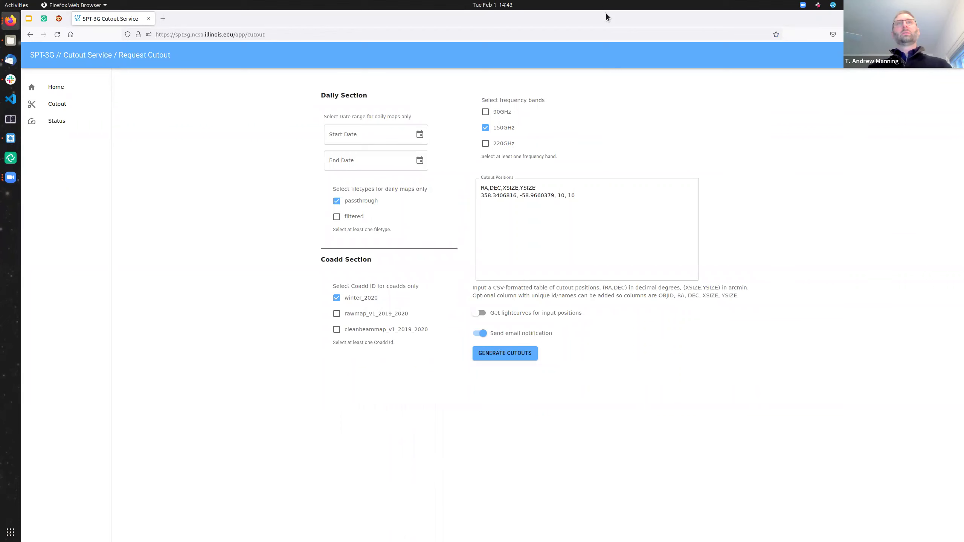
Tile the browser to half the screen, generate cutouts with the current request settings, and open the job status page
key("super+Left")
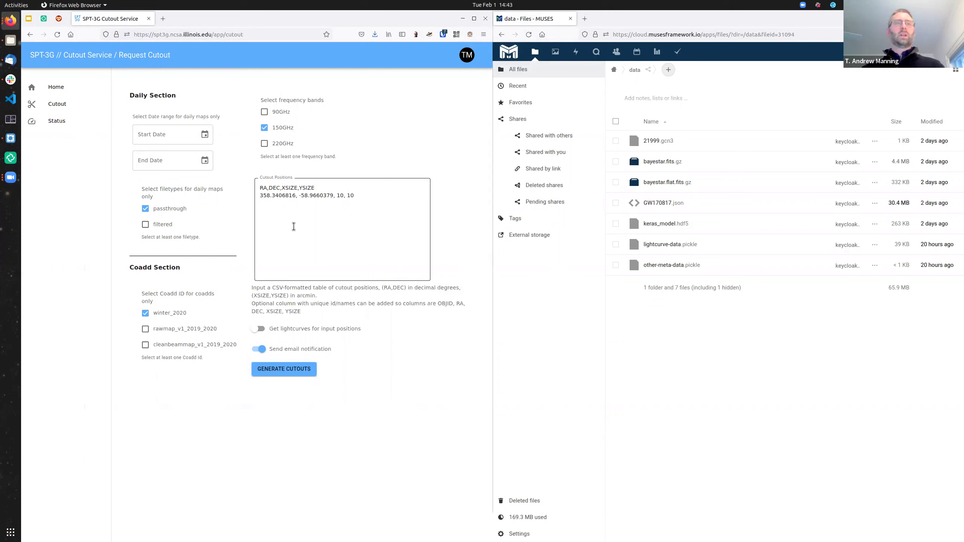
left_click(297, 369)
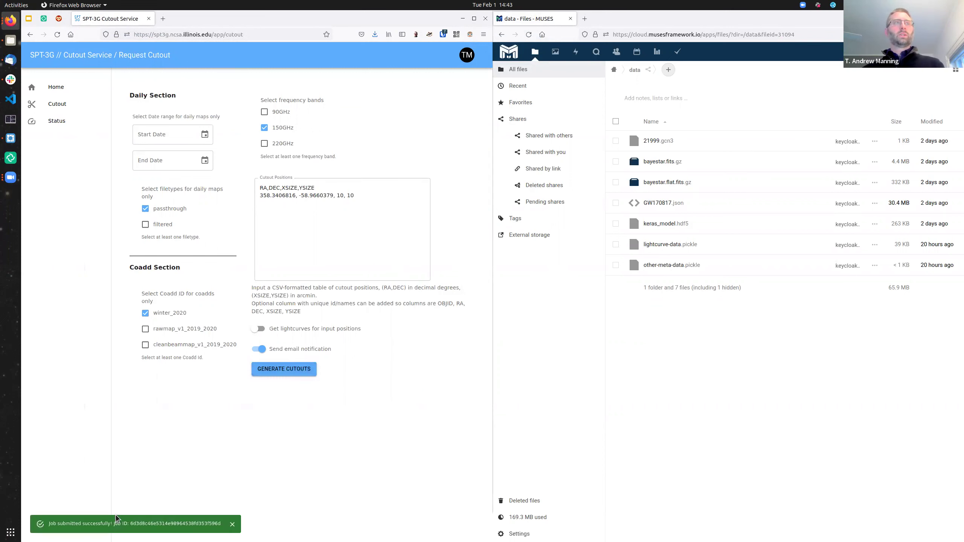
left_click(78, 121)
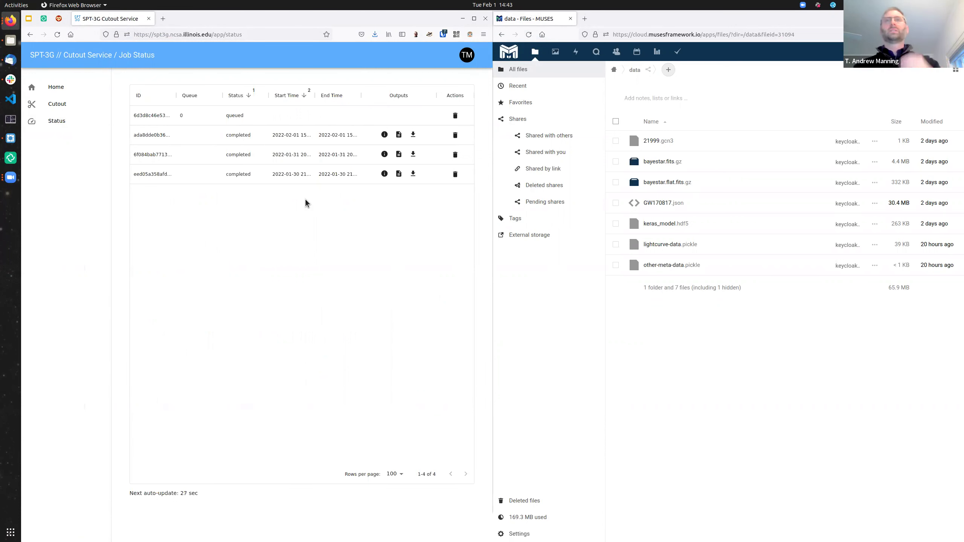
Switch to Lens, select the spt3g cluster, and examine the newly submitted uws-job and the details of its pod
key("super+7")
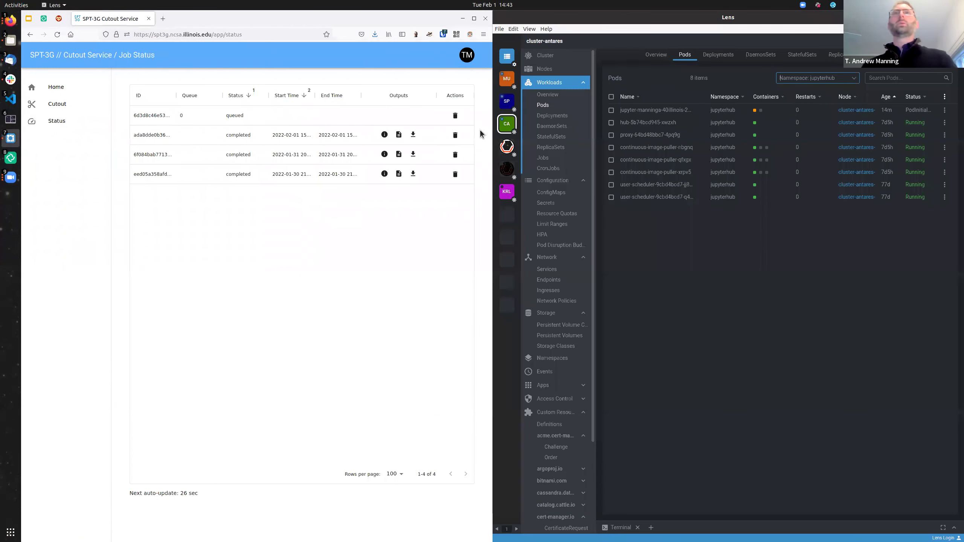
left_click(510, 101)
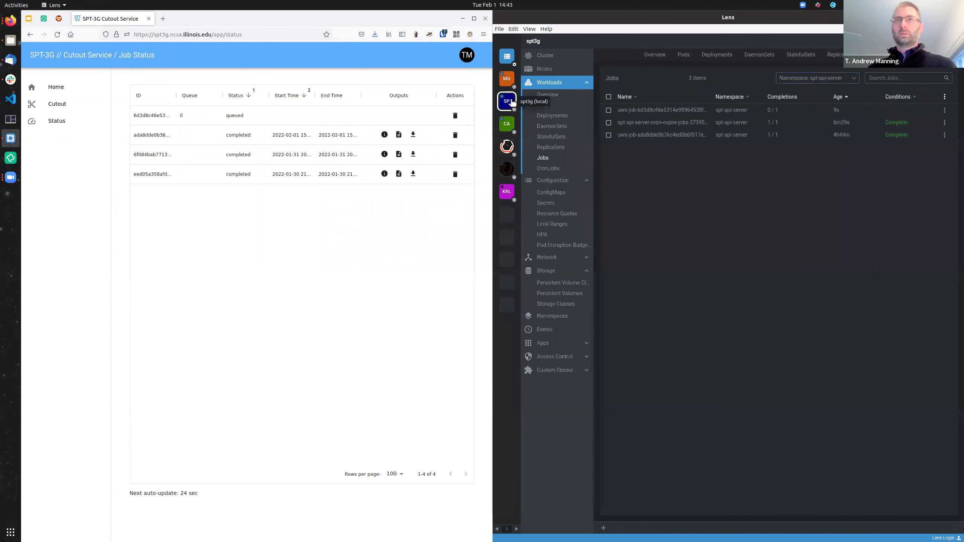
left_click(830, 121)
left_click(721, 112)
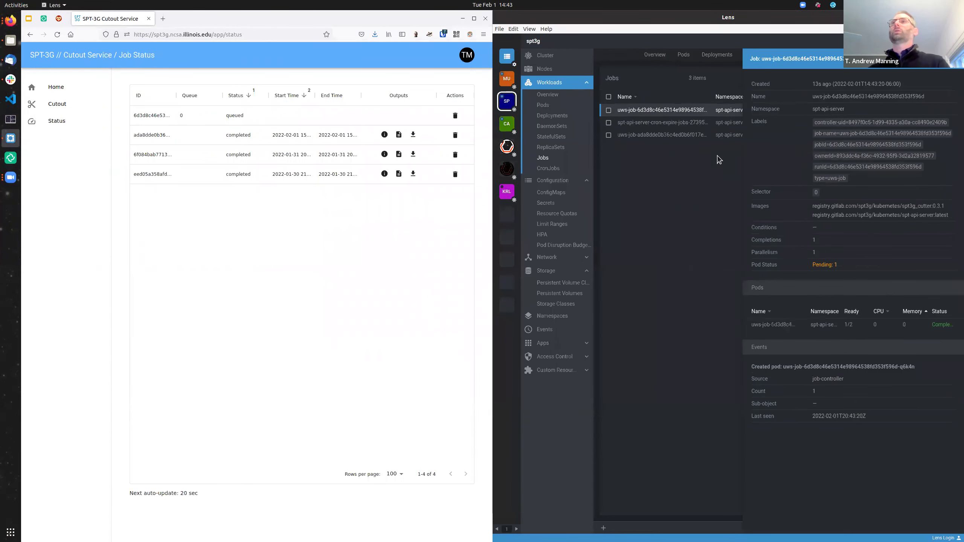
left_click(717, 155)
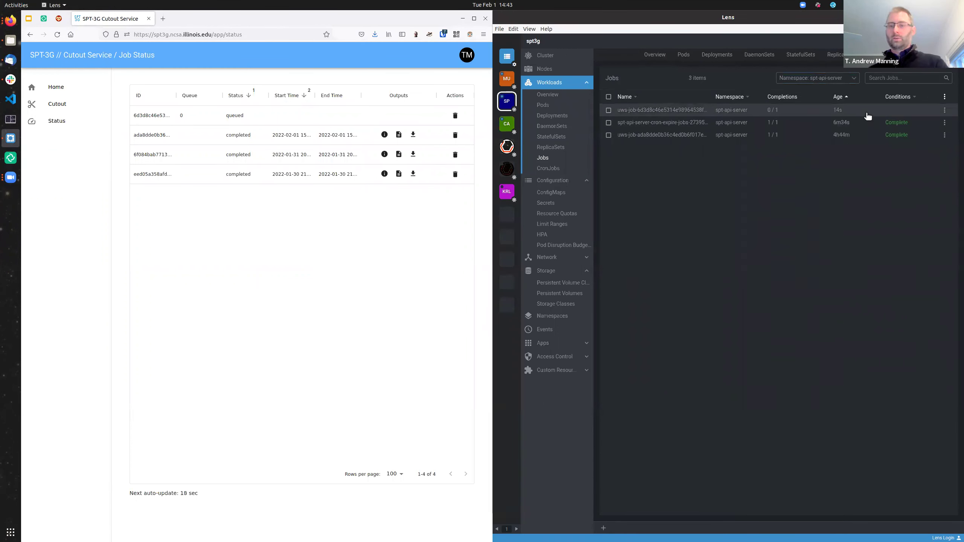
left_click(858, 110)
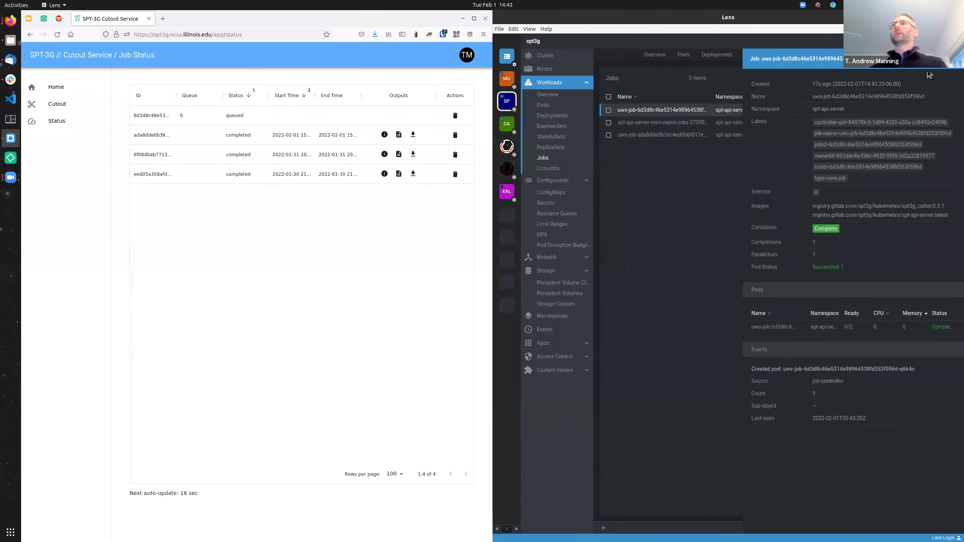
left_click(773, 327)
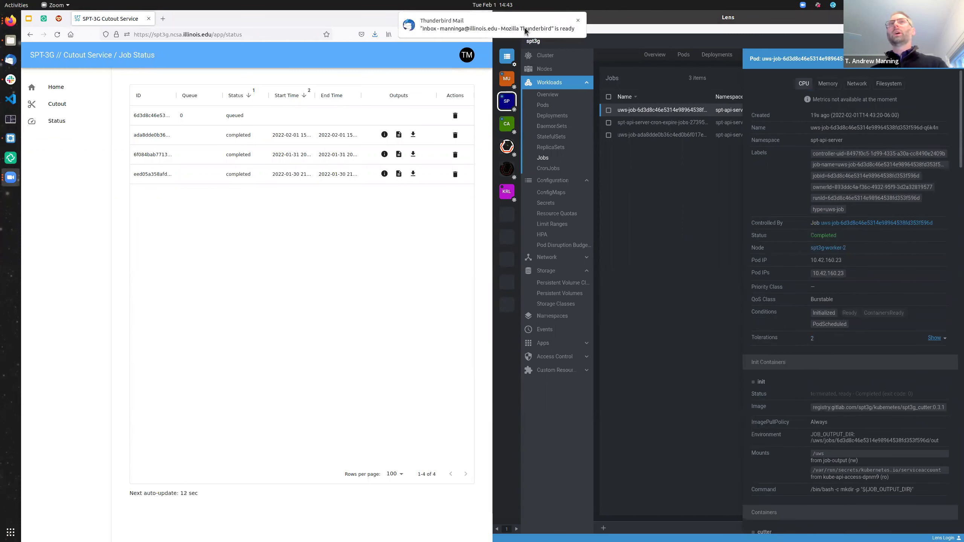
Show the SPT-3G job finished e-mail in Thunderbird, and view the newest job's log from the cutout service status page in Firefox
left_click(524, 27)
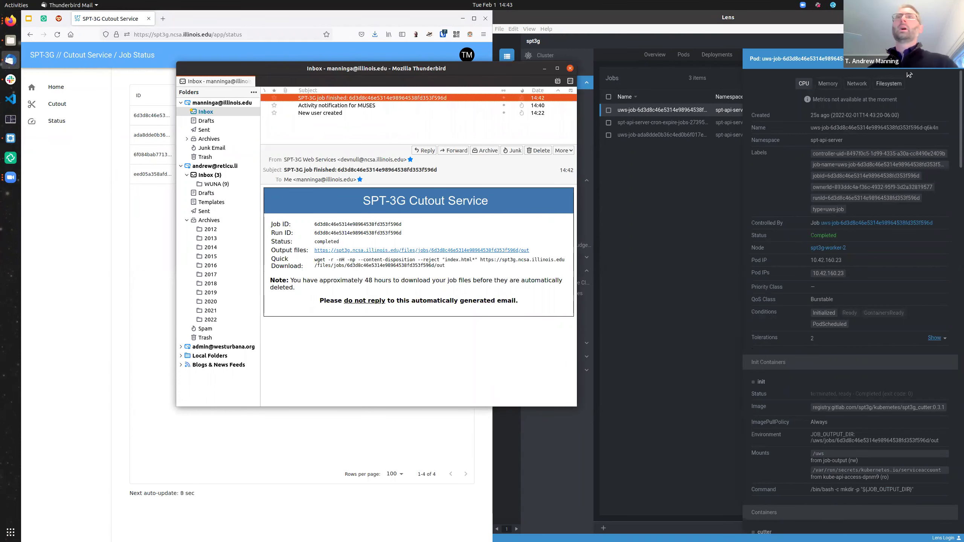
left_click(75, 121)
left_click(62, 104)
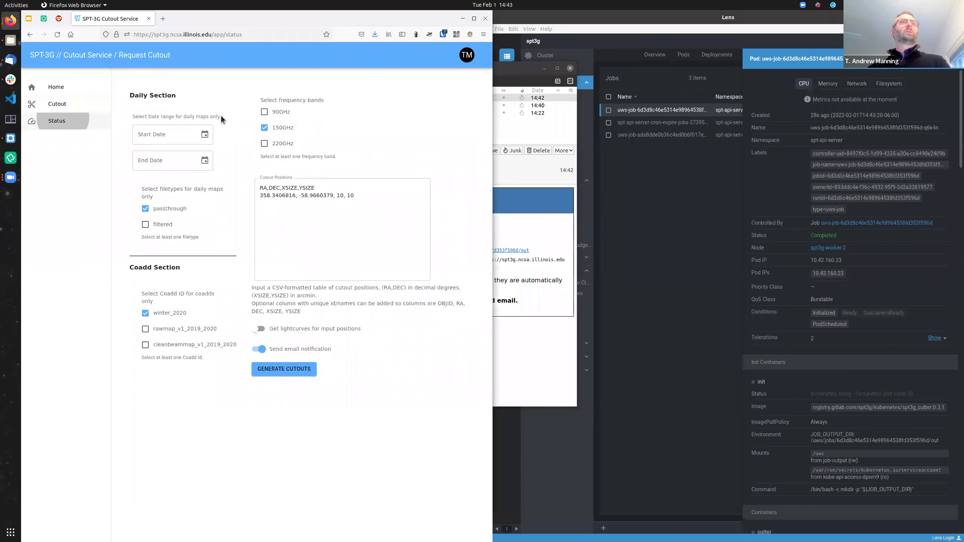
left_click(399, 116)
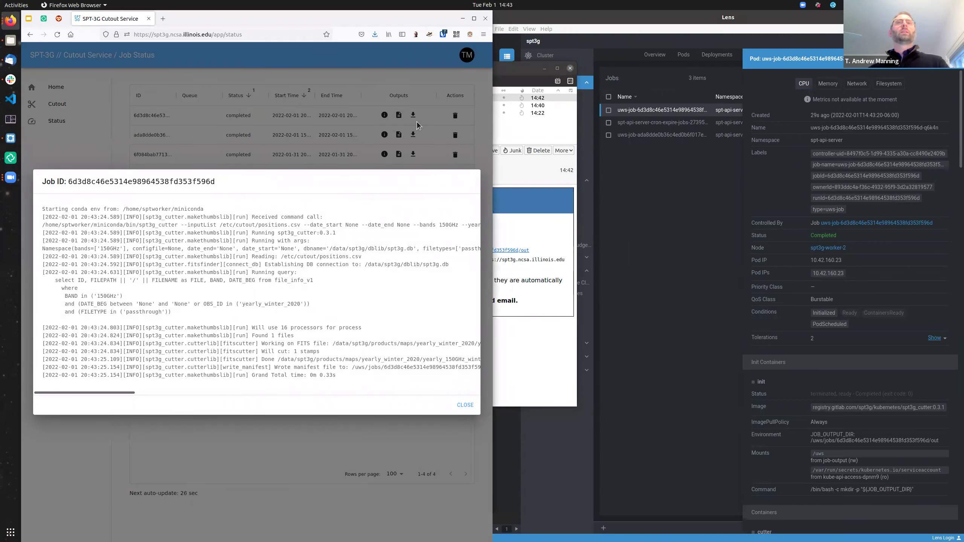
left_click(416, 121)
Browse the newest job's output files into the spt3gJ235321.8-585757.7 folder, and return to the slides in a maximized window
left_click(412, 112)
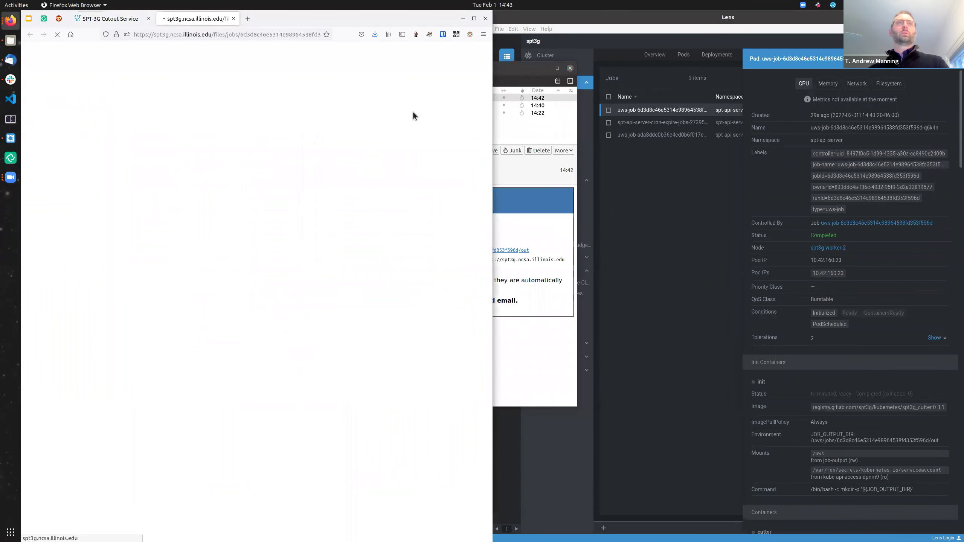
left_click(84, 79)
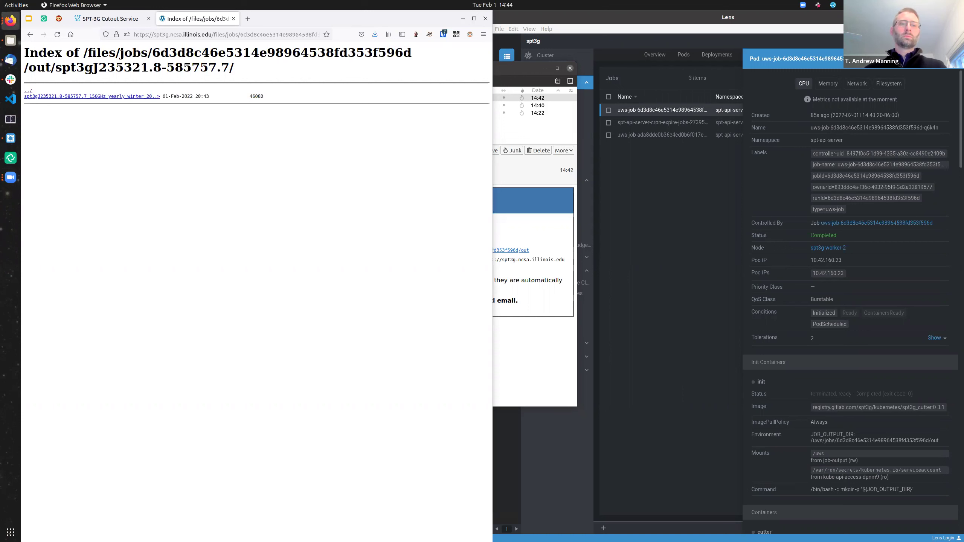
left_click(28, 19)
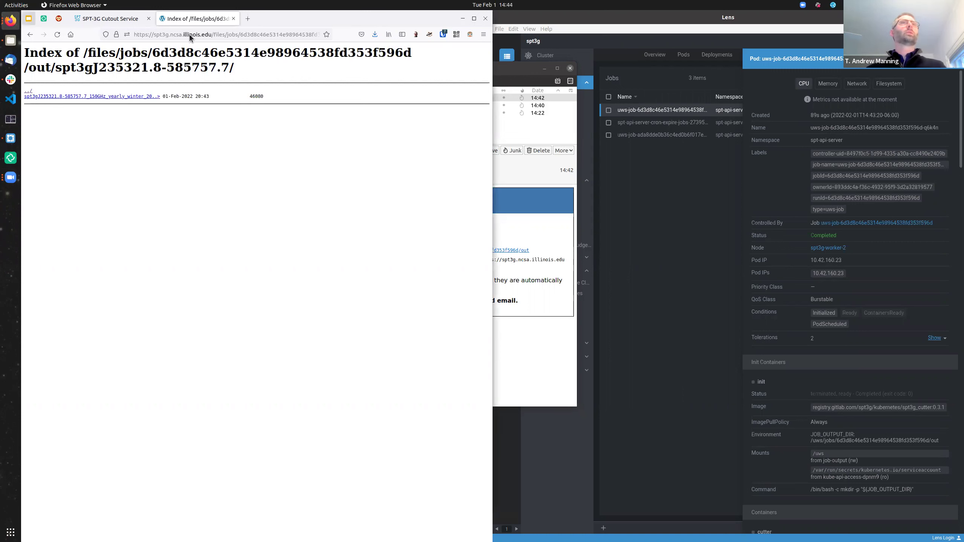
left_click(474, 19)
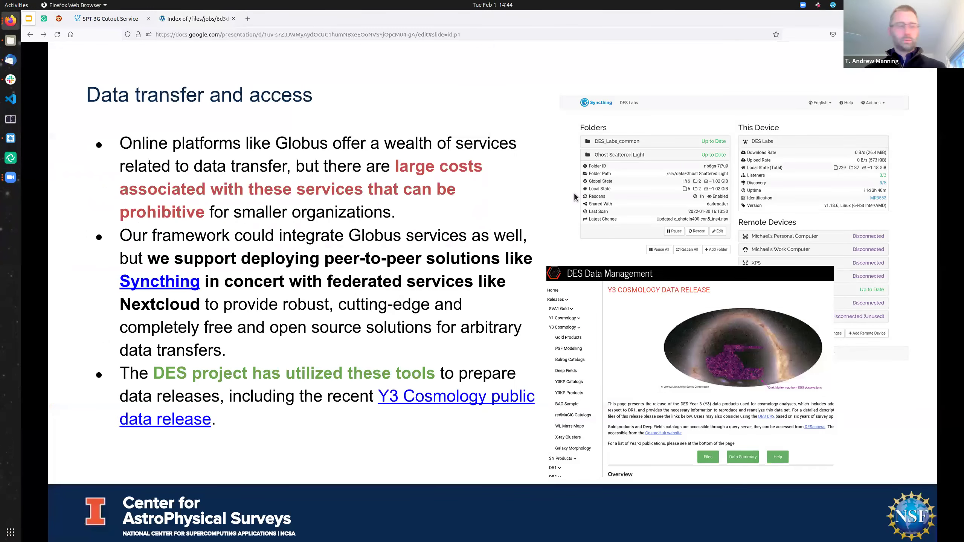